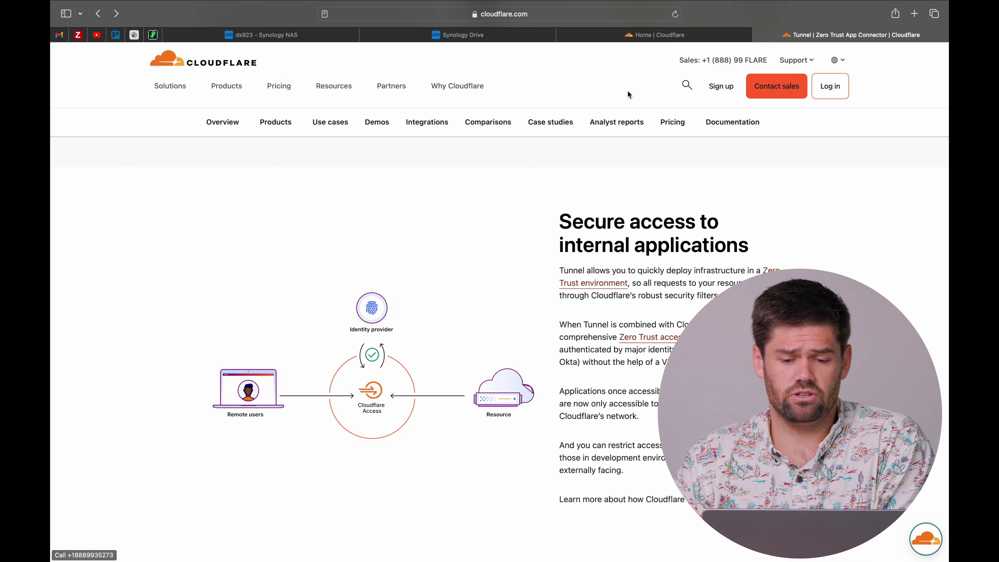
# - From the Cloudflare account, go to Zero Trust Networks > Tunnels and add a tunnel
pyautogui.click(621, 34)
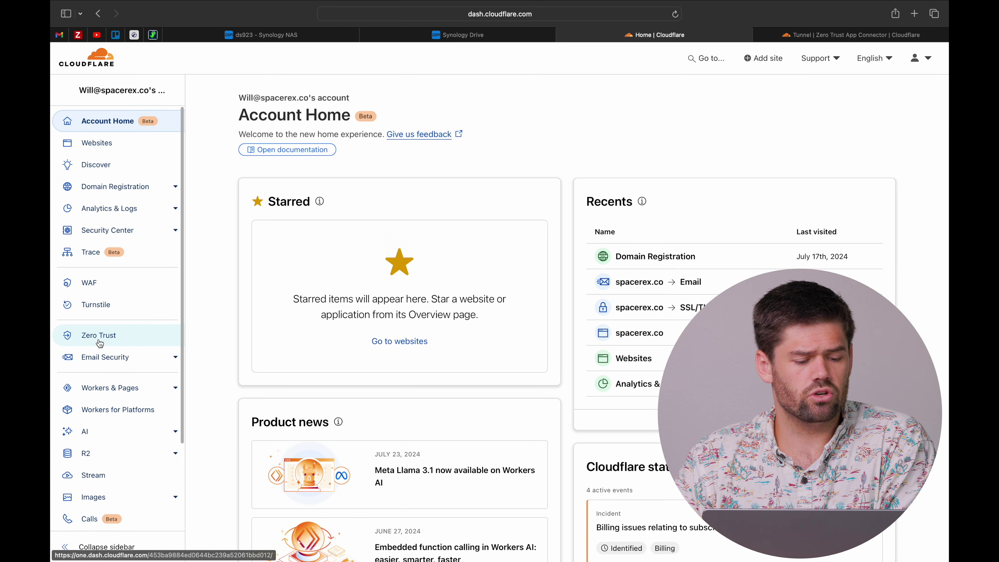
pyautogui.click(107, 339)
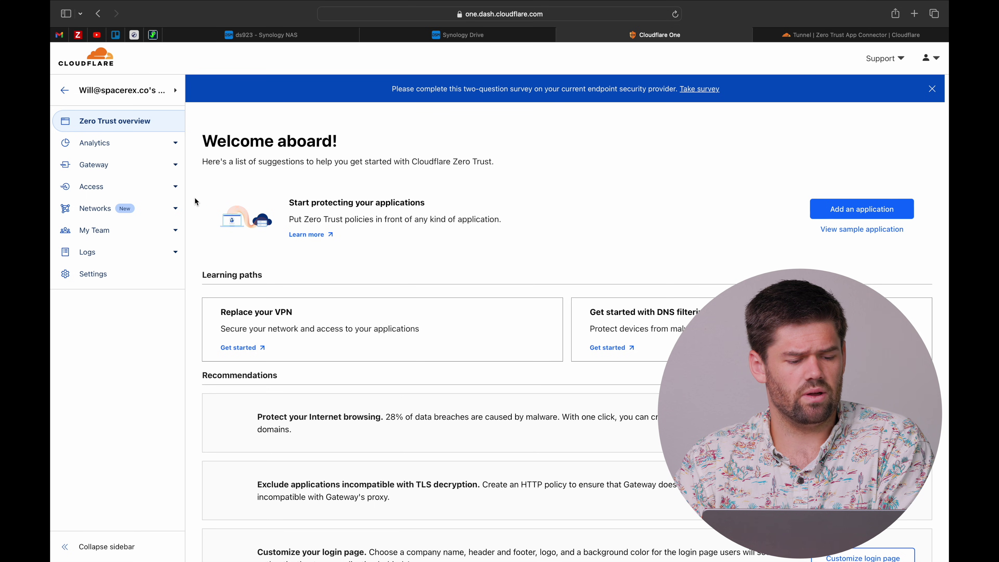
pyautogui.click(175, 209)
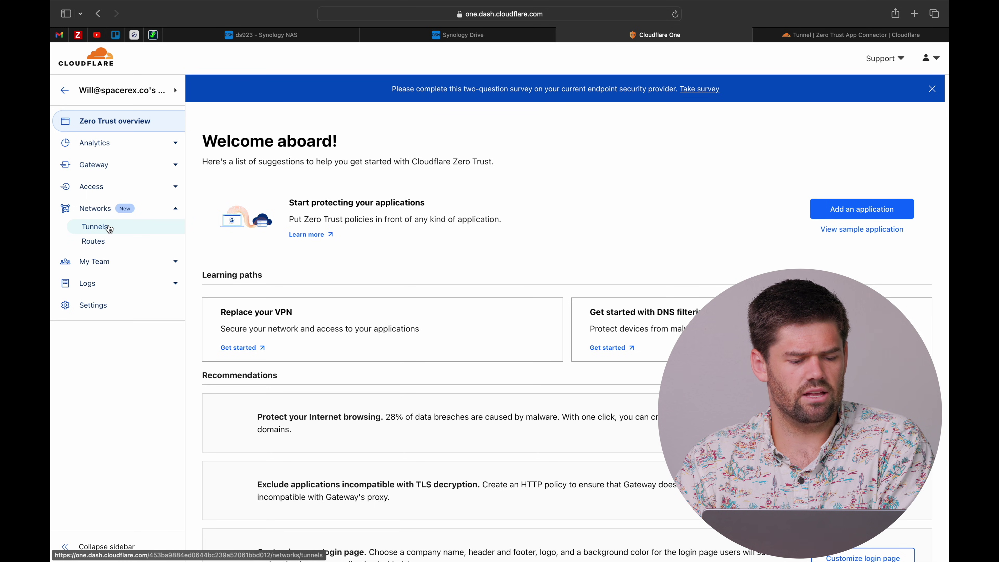
pyautogui.click(99, 227)
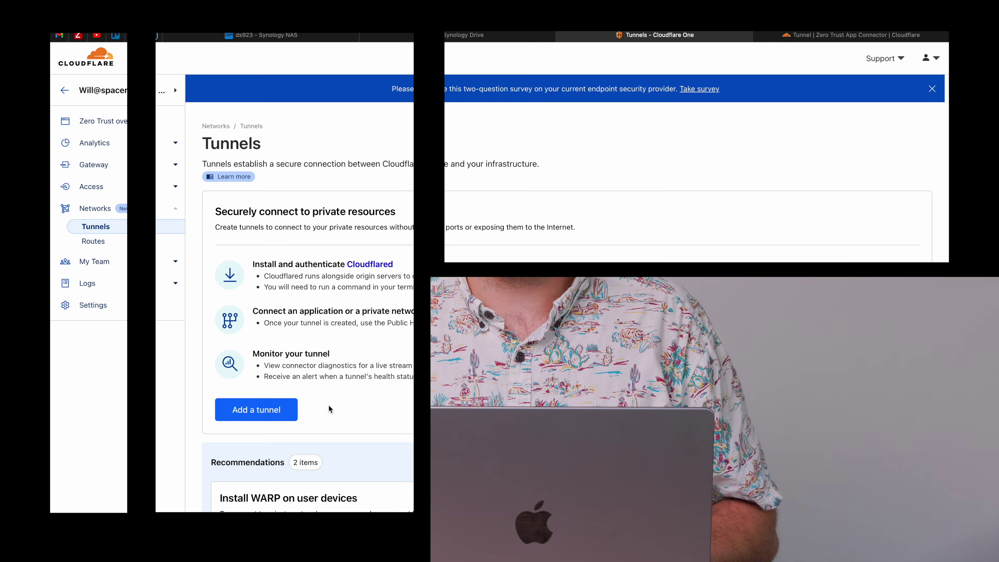
pyautogui.click(273, 417)
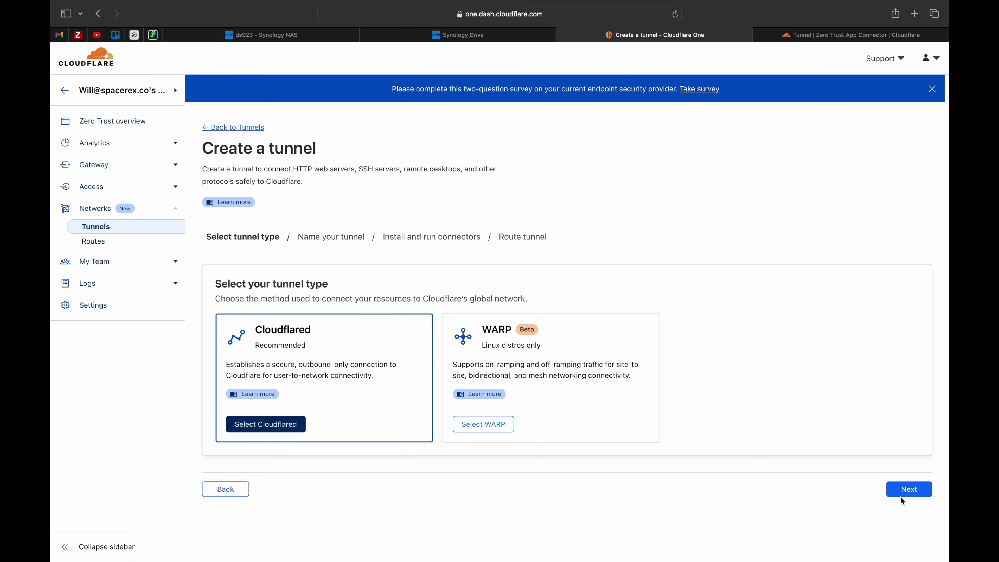
# - Create the Cloudflared tunnel spacerex-demo and copy its Docker run connector command
pyautogui.click(908, 489)
pyautogui.write('space')
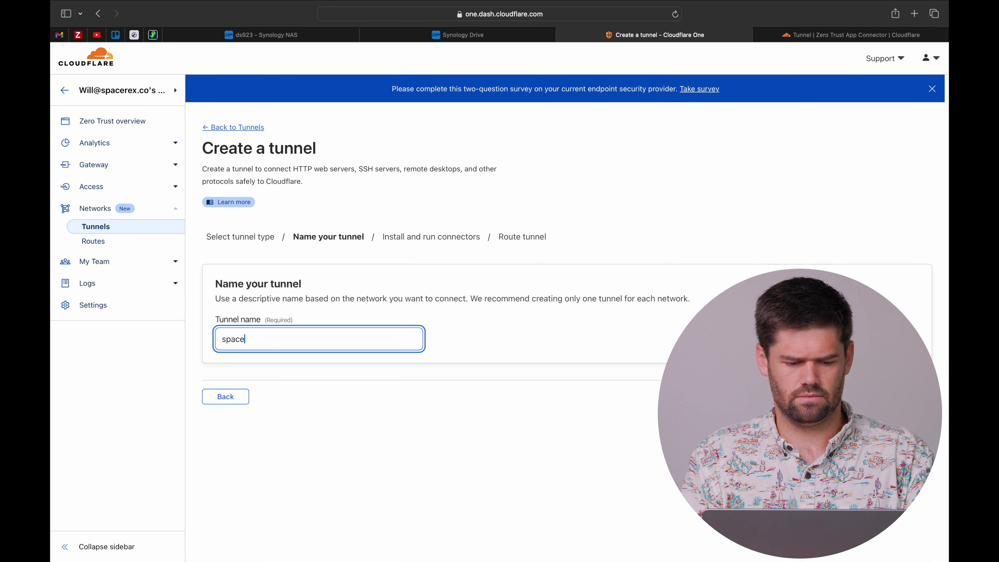
pyautogui.write('rex-demo')
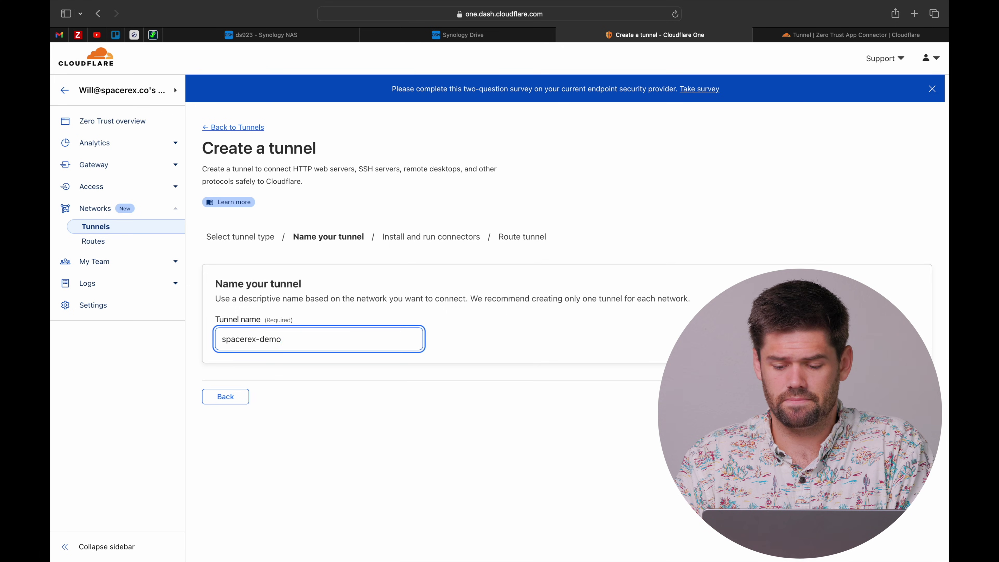
pyautogui.press('Return')
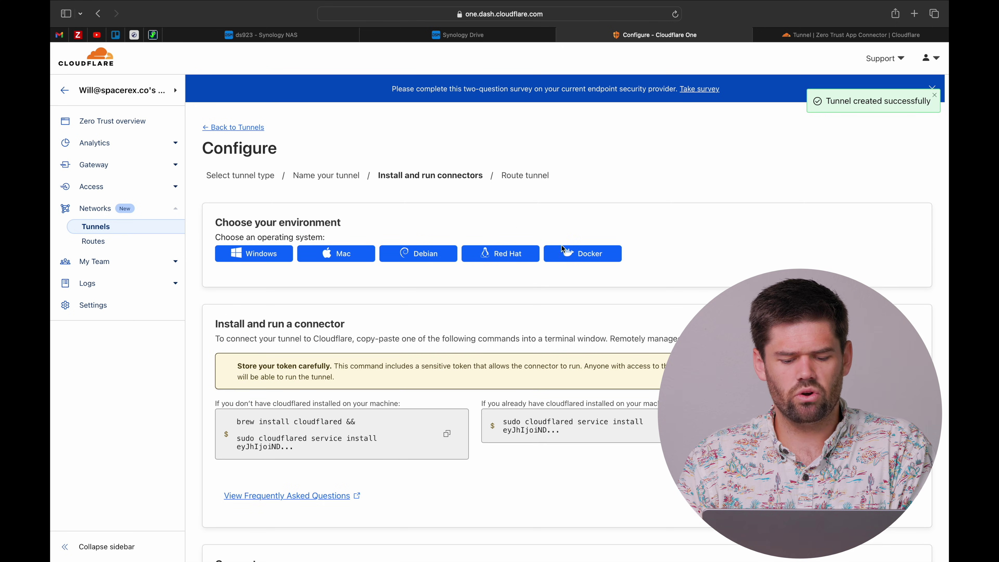
pyautogui.click(593, 259)
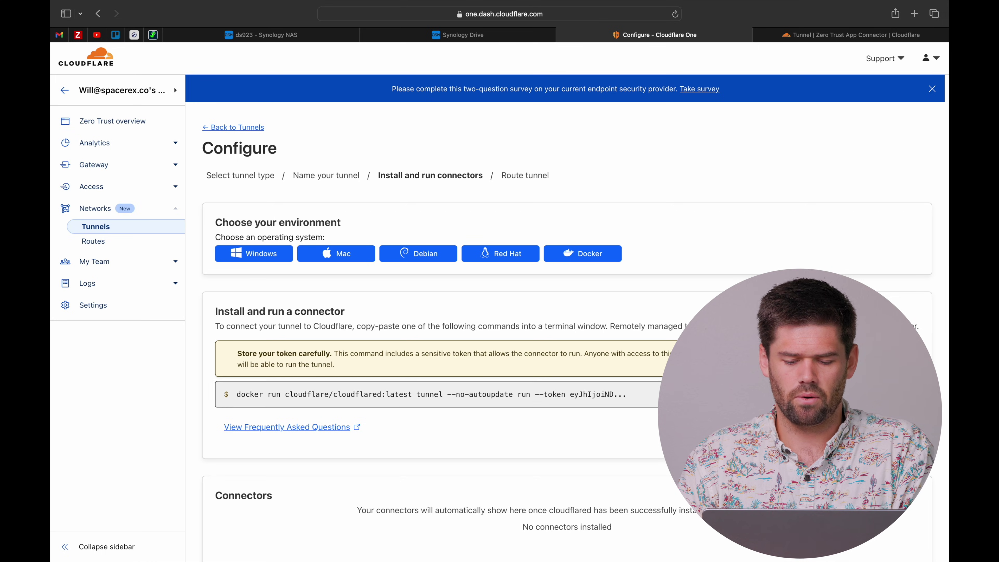
pyautogui.click(432, 394)
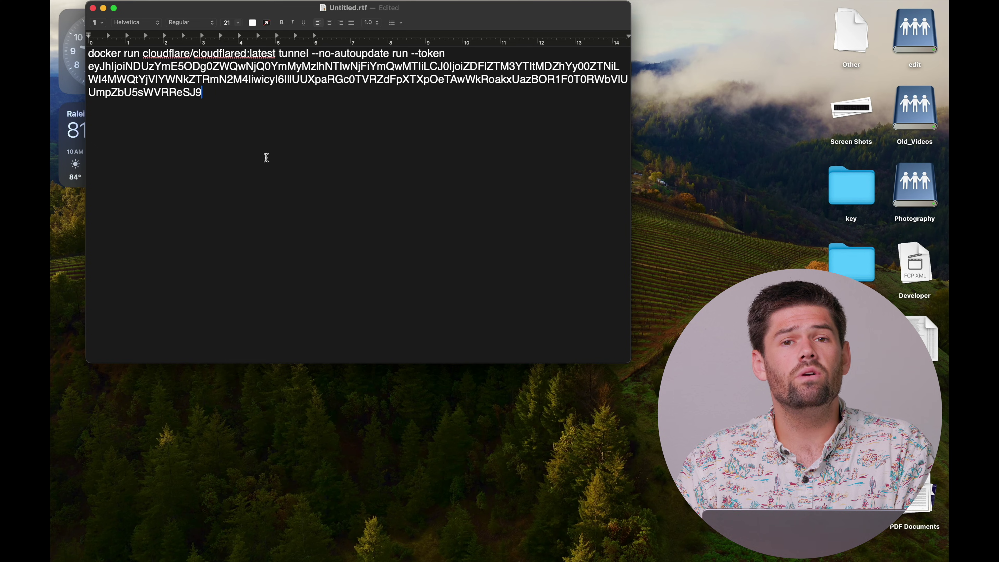
# - Leave the pasted command in TextEdit and return to the Synology NAS page in the browser
pyautogui.hotkey('ctrl', 'Right')
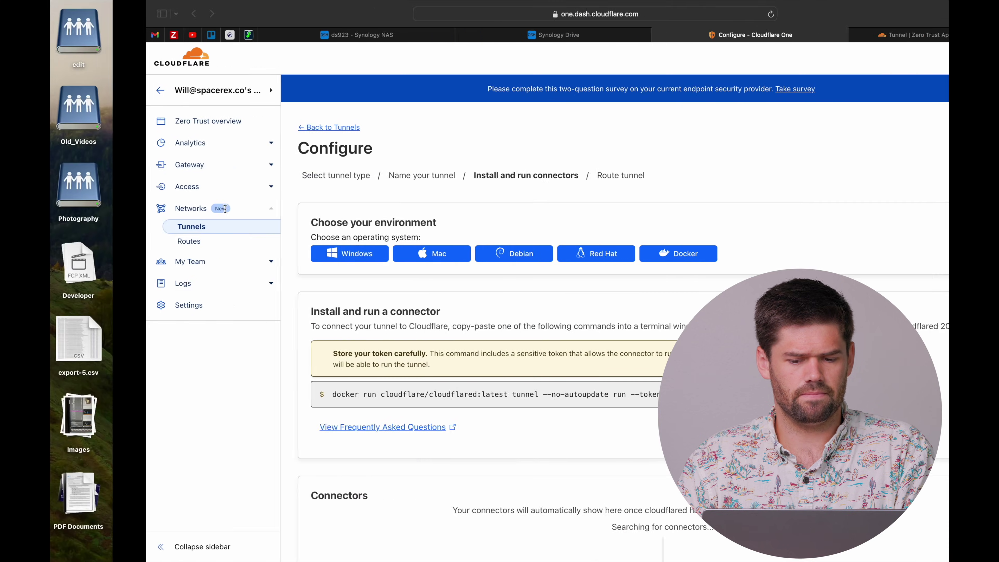
pyautogui.click(262, 34)
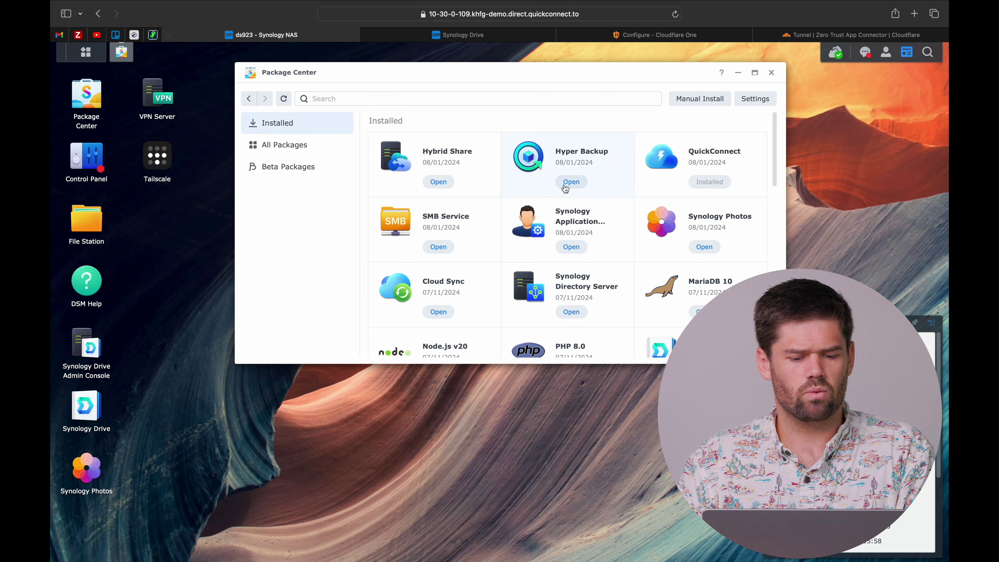
# - Find Container Manager in Package Center and launch it
pyautogui.click(307, 146)
pyautogui.click(430, 99)
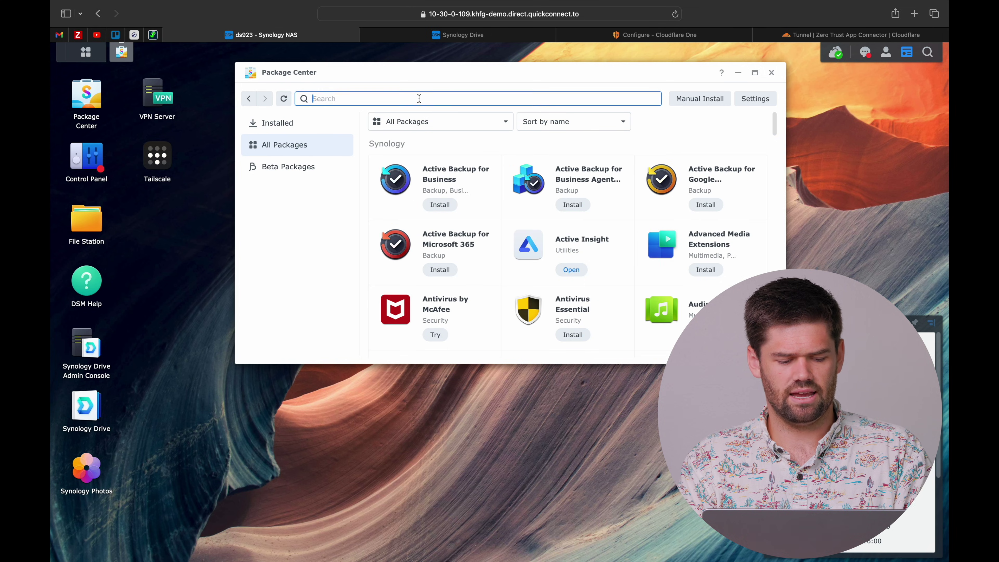
pyautogui.write('dont')
pyautogui.click(440, 185)
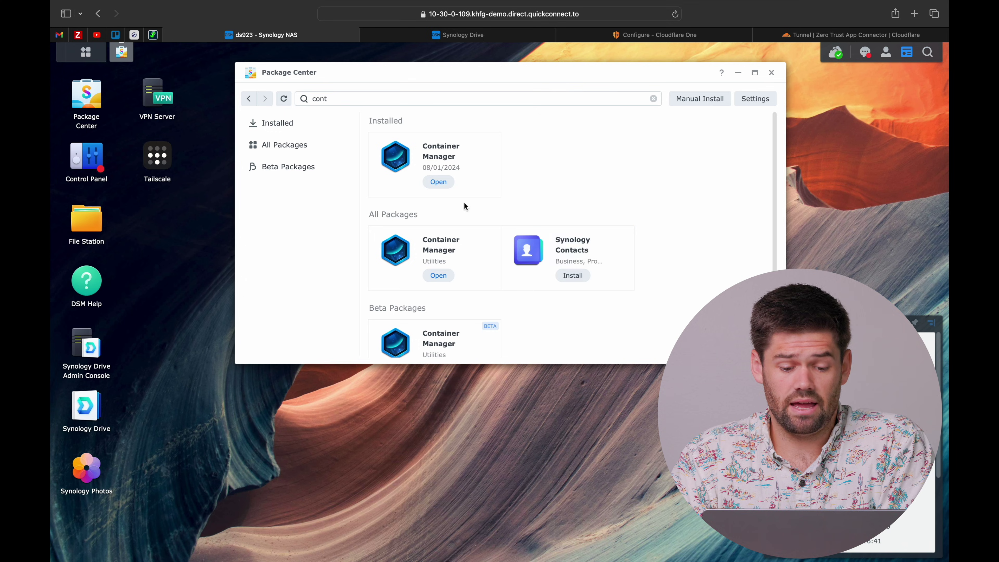
pyautogui.click(445, 188)
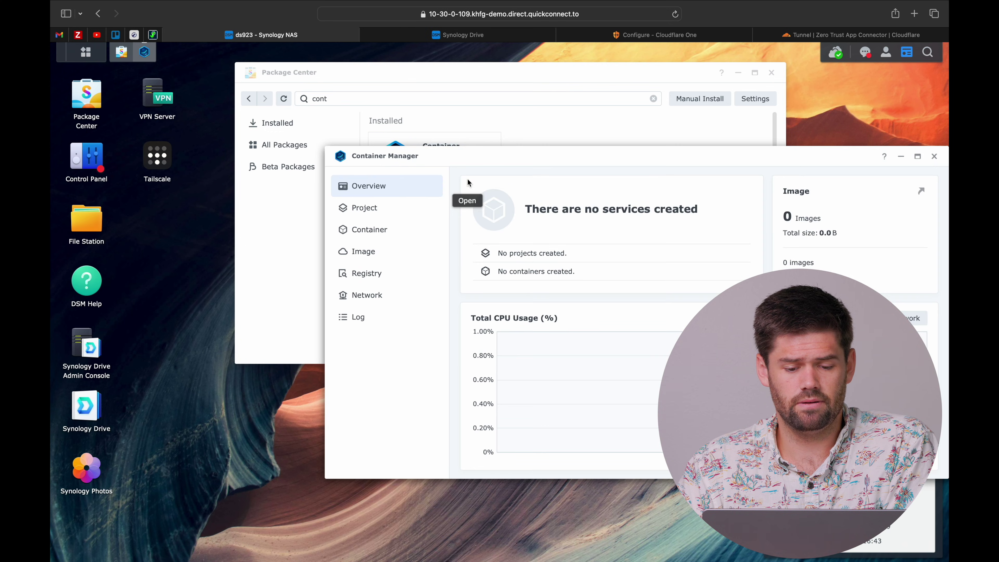
pyautogui.moveTo(499, 153); pyautogui.dragTo(402, 117)
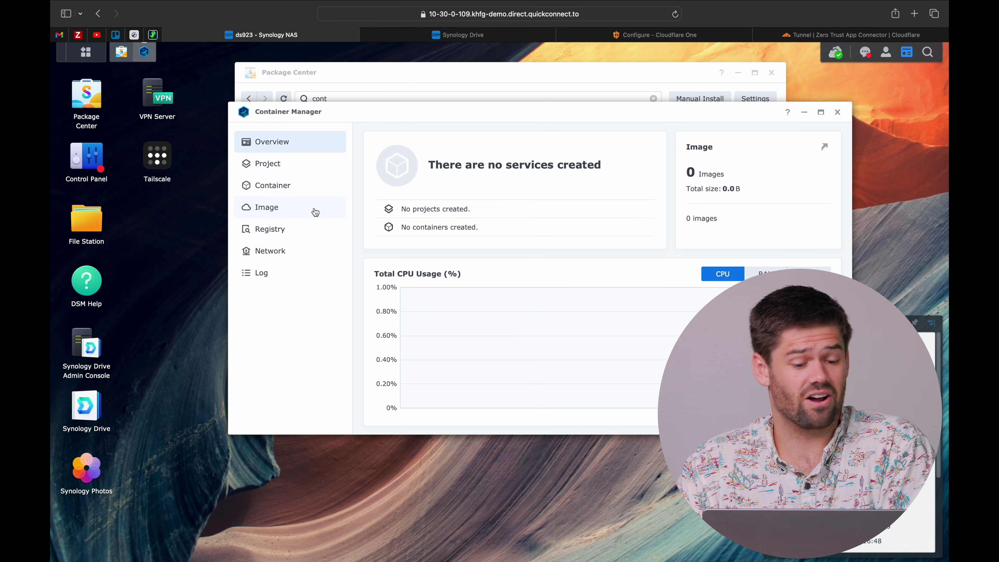
# - Download the cloudflare/cloudflared:latest image from the registry and run a container from it
pyautogui.click(298, 206)
pyautogui.click(296, 238)
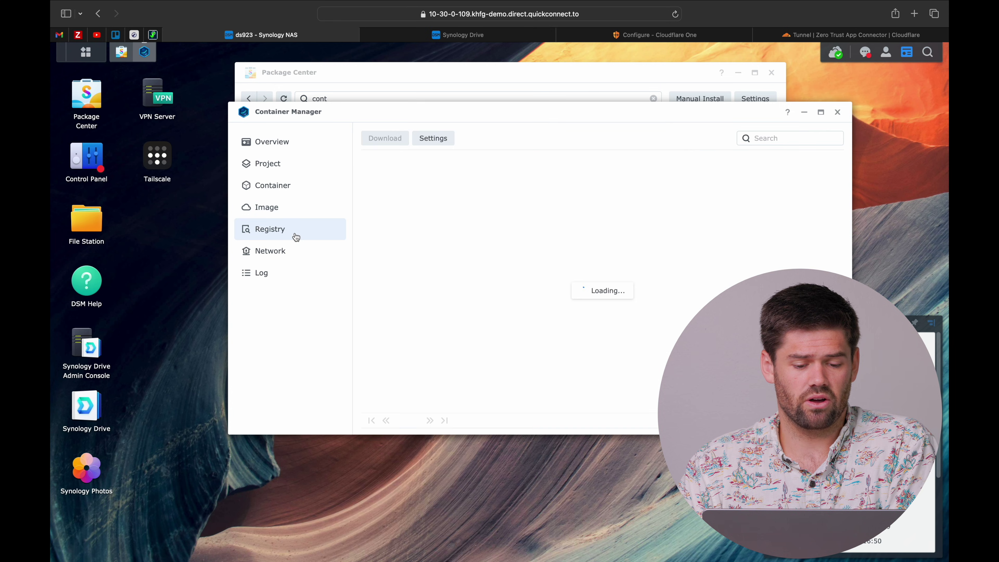
pyautogui.click(804, 134)
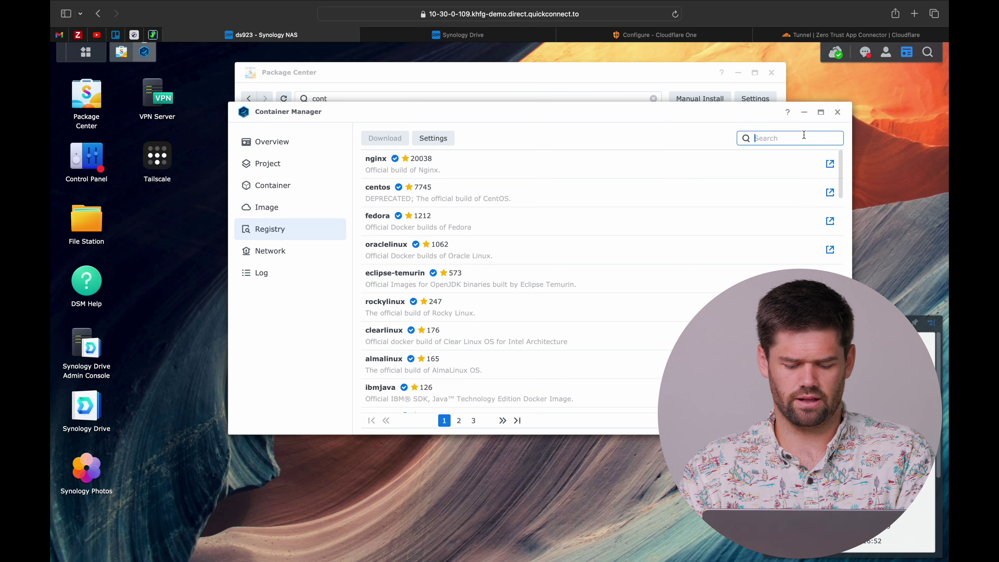
pyautogui.write('cloudflare')
pyautogui.press('Return')
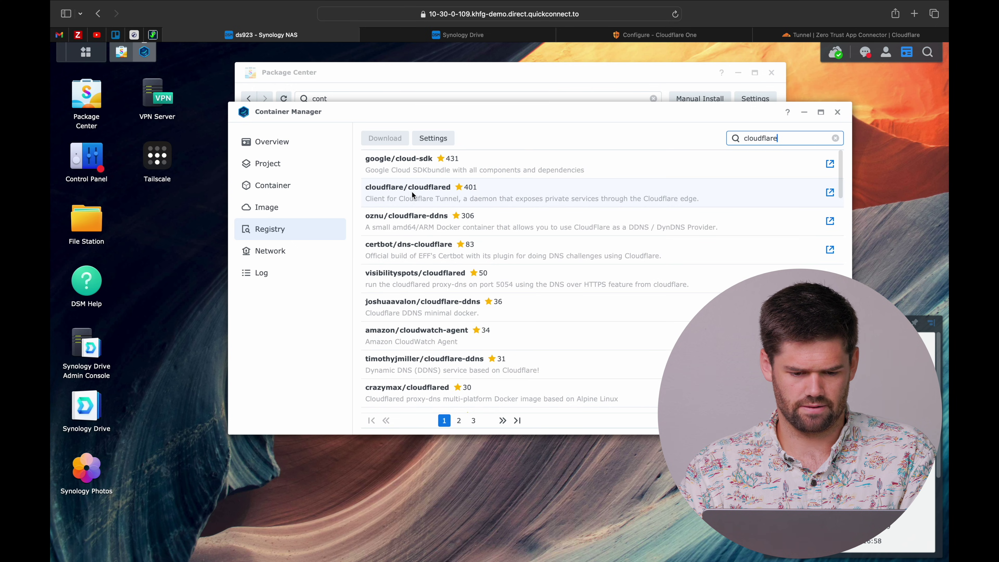
pyautogui.click(459, 189)
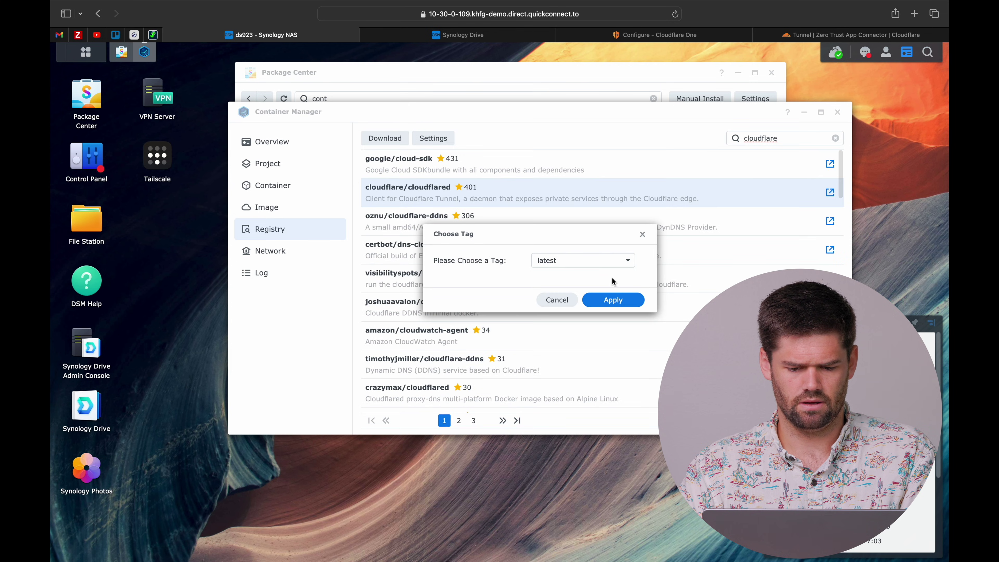
pyautogui.click(612, 300)
pyautogui.click(338, 207)
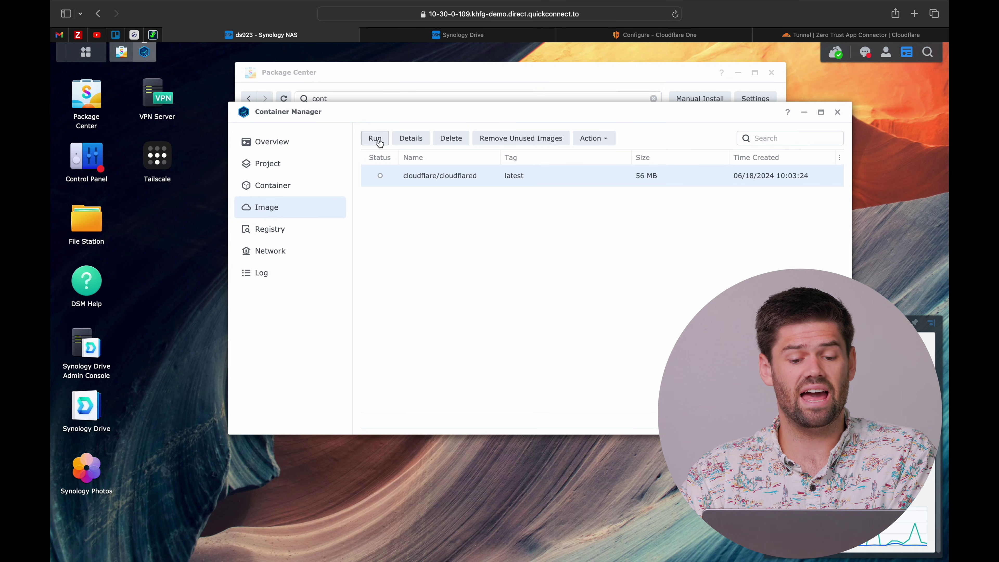
pyautogui.click(375, 138)
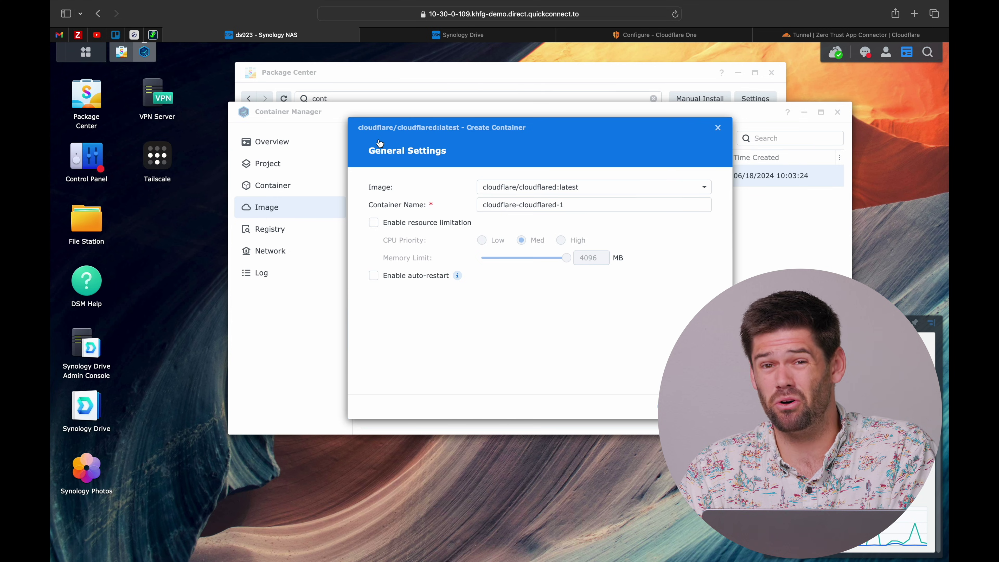
# - Name the container cloudflare-spacerex-demo, enable auto-restart, and continue to Advanced Settings
pyautogui.click(604, 207)
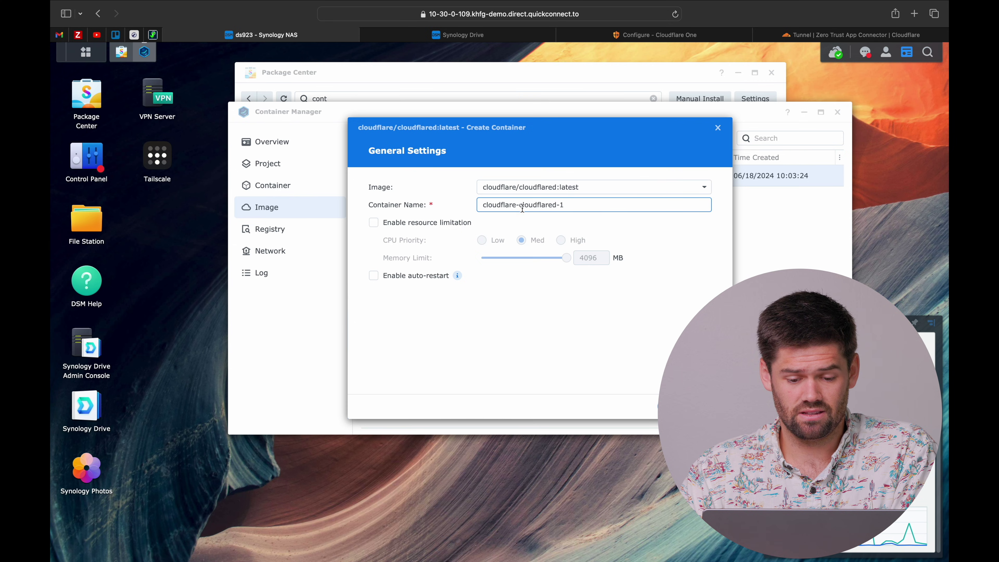
pyautogui.moveTo(522, 208); pyautogui.dragTo(565, 207)
pyautogui.click(685, 36)
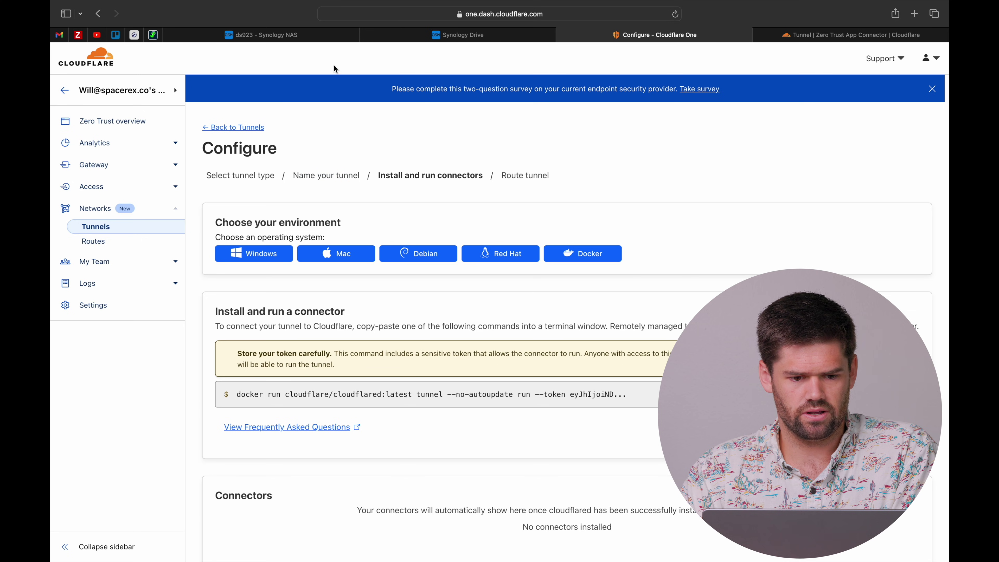
pyautogui.click(271, 36)
pyautogui.write('spacerex-')
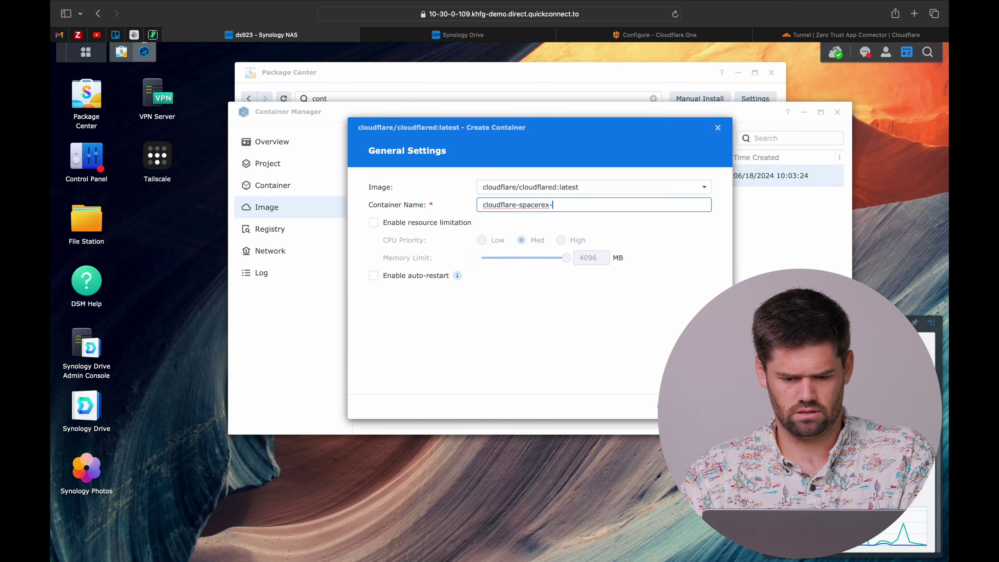
pyautogui.write('demo')
pyautogui.click(374, 276)
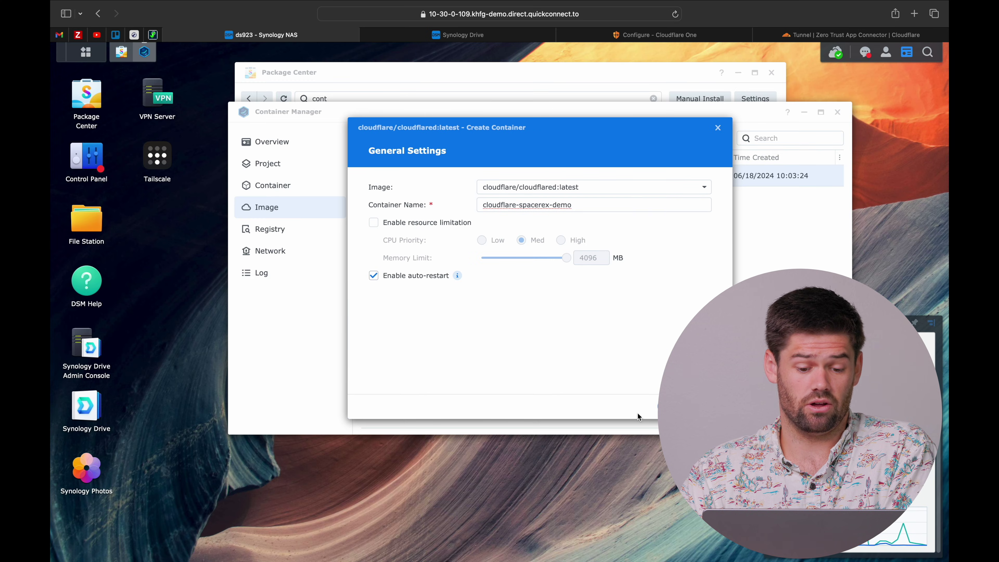
pyautogui.press('Return')
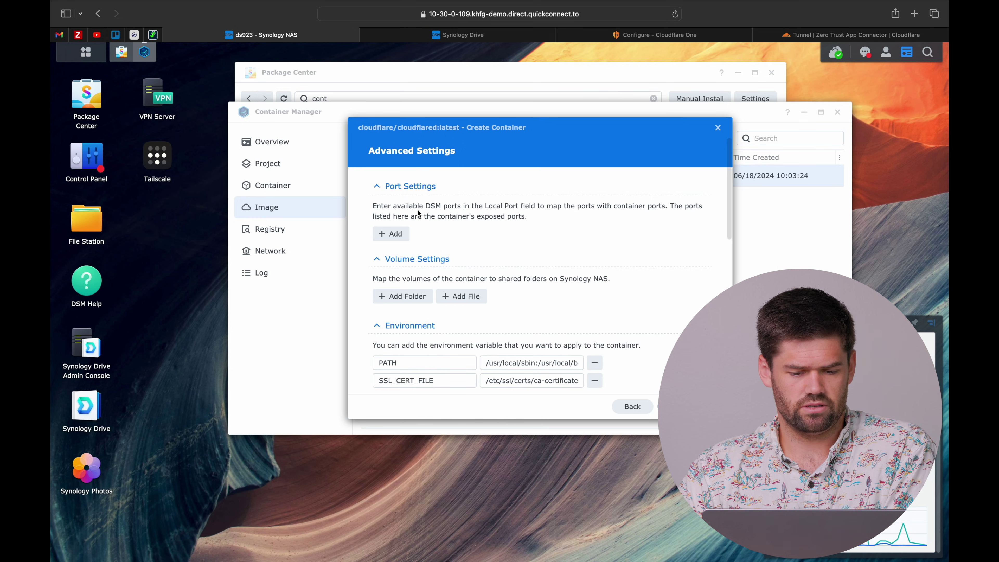
# - Set the container's network to host
pyautogui.scroll(-10, 495, 287)
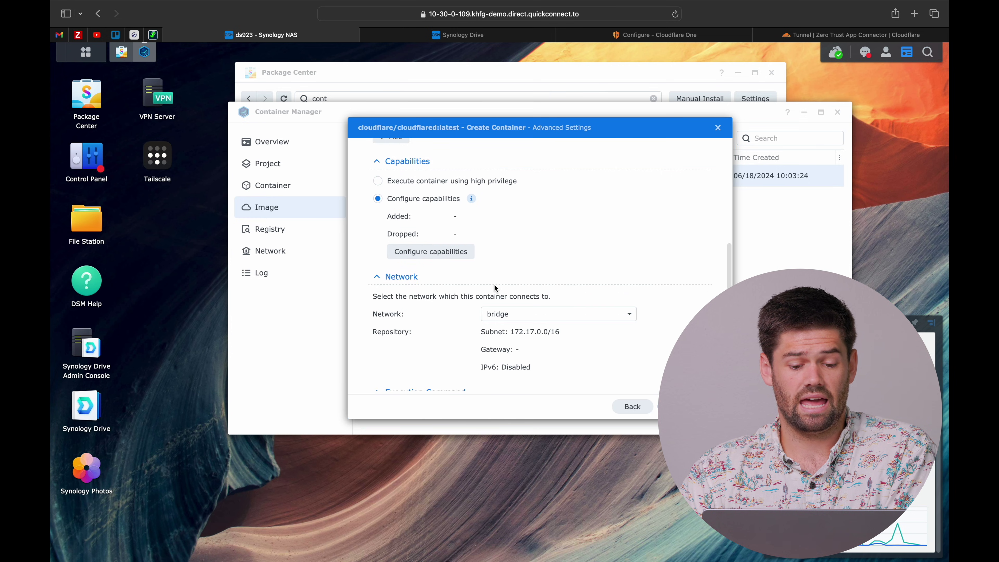
pyautogui.click(535, 317)
pyautogui.click(520, 339)
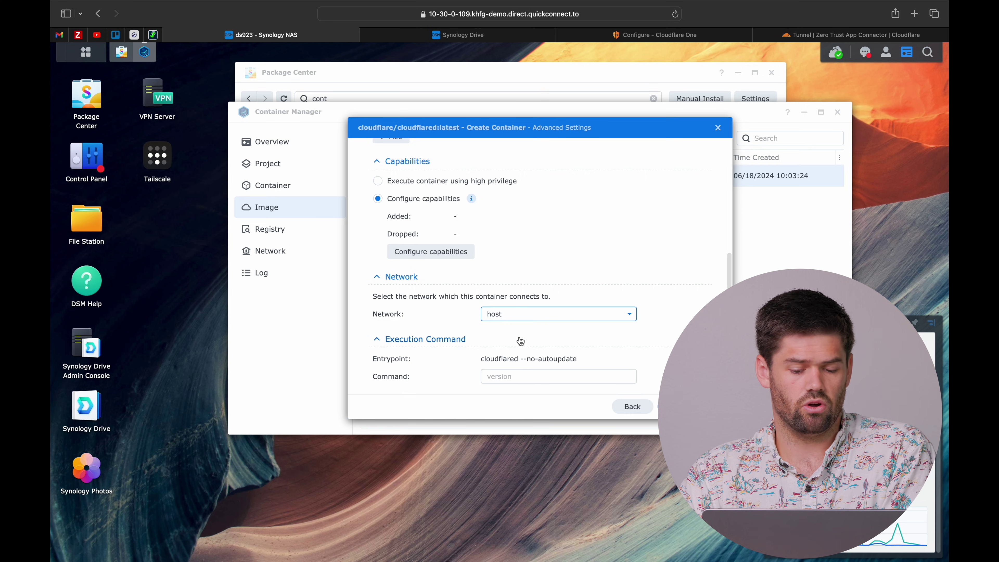
pyautogui.scroll(-3, 519, 341)
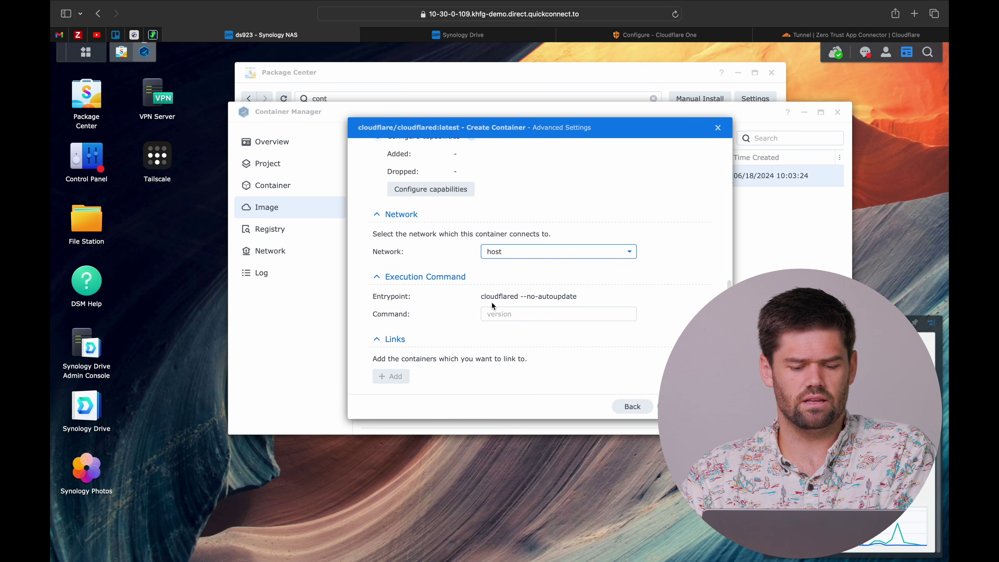
# - Trim the saved docker command down to its 'tunnel run --token' part
pyautogui.click(499, 316)
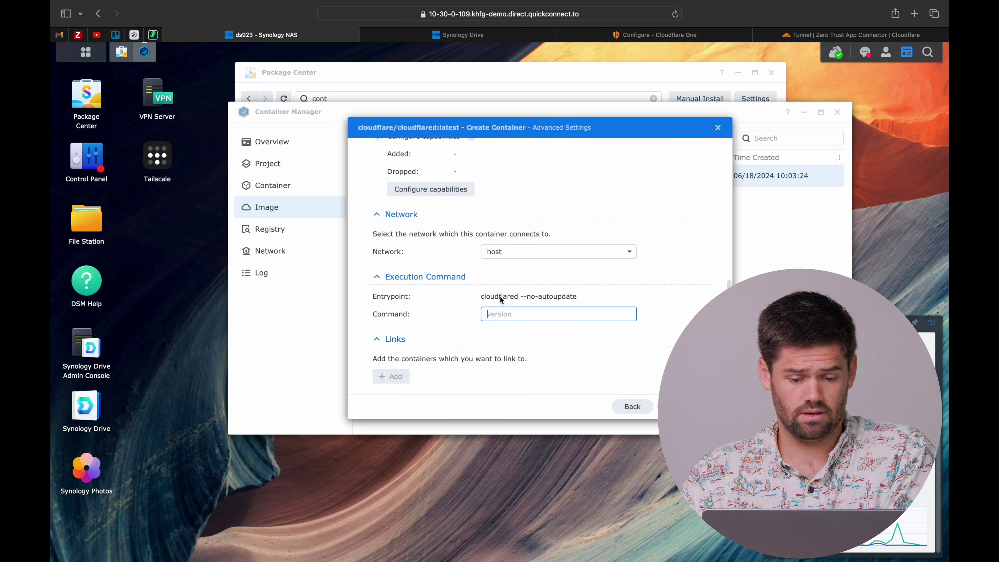
pyautogui.hotkey('ctrl', 'Left')
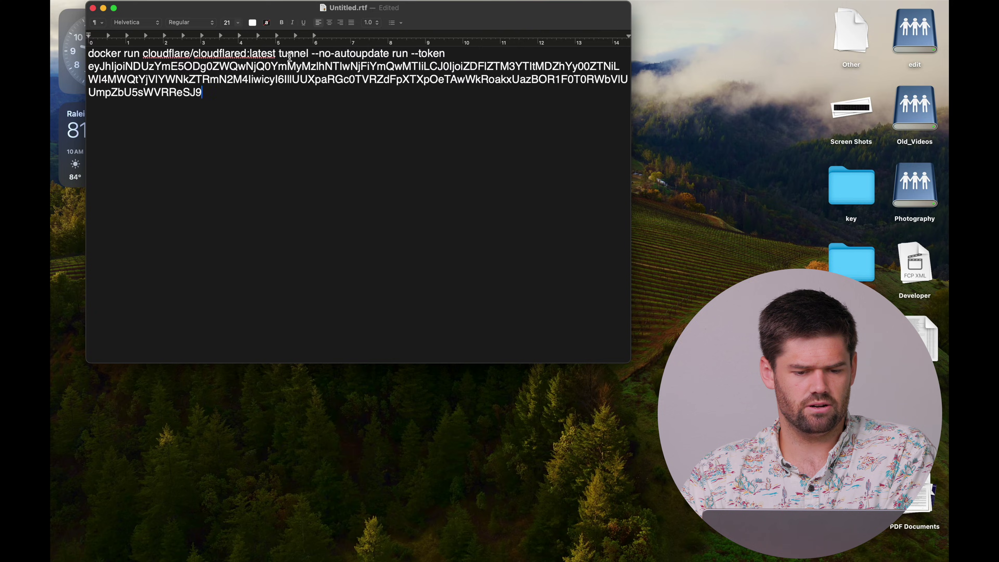
pyautogui.hotkey('ctrl', 'Right')
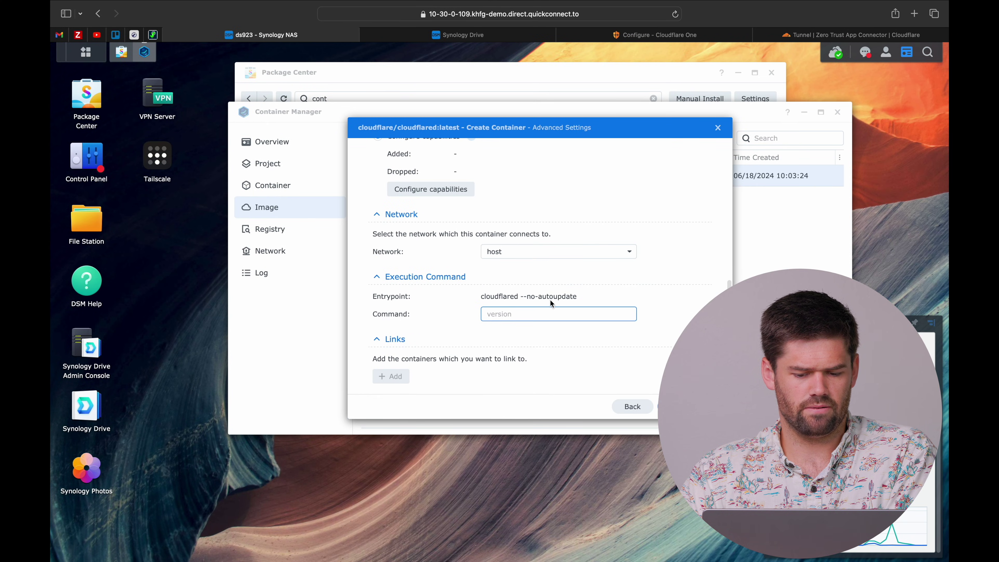
pyautogui.hotkey('ctrl', 'Left')
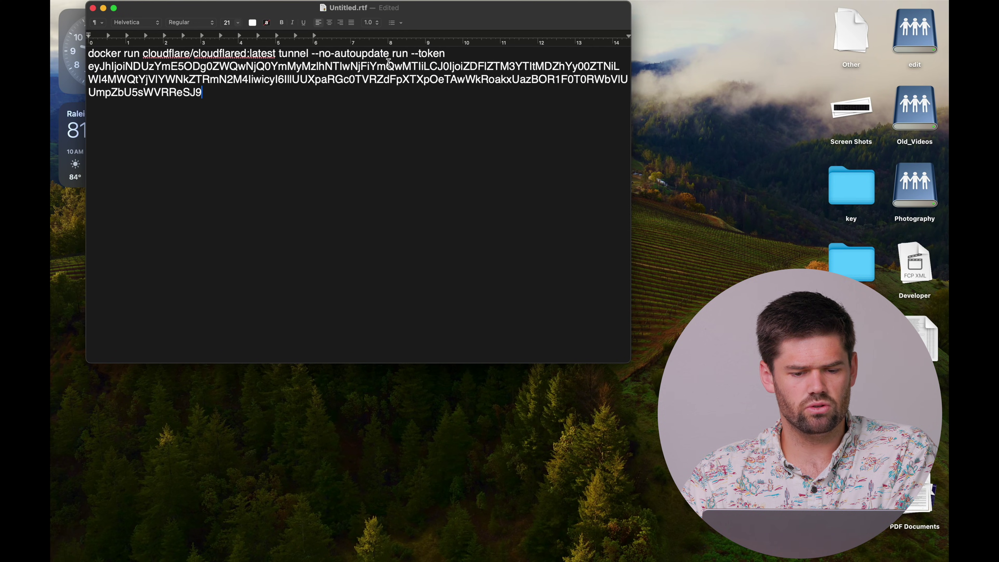
pyautogui.moveTo(389, 57); pyautogui.dragTo(89, 56)
pyautogui.press('BackSpace')
pyautogui.press('BackSpace')
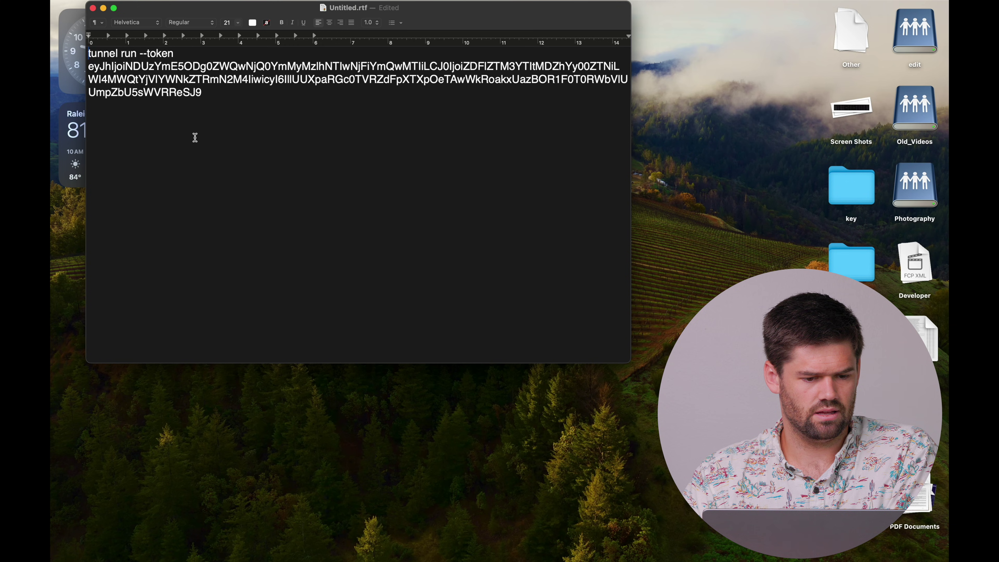
# - Paste the tunnel run token command into Command and finish creating the container
pyautogui.hotkey('ctrl', 'Right')
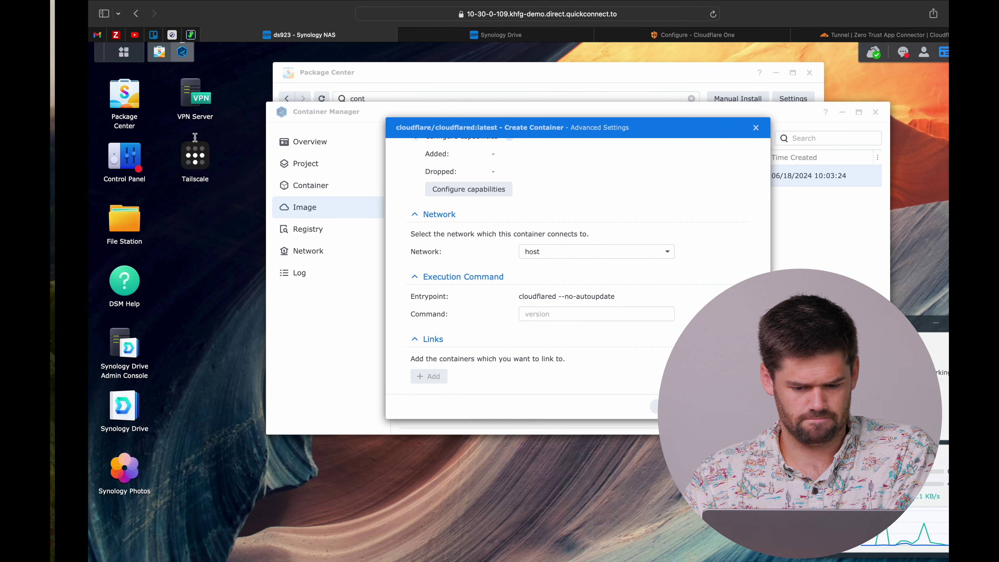
pyautogui.click(516, 313)
pyautogui.press('super+v')
pyautogui.press('Tab')
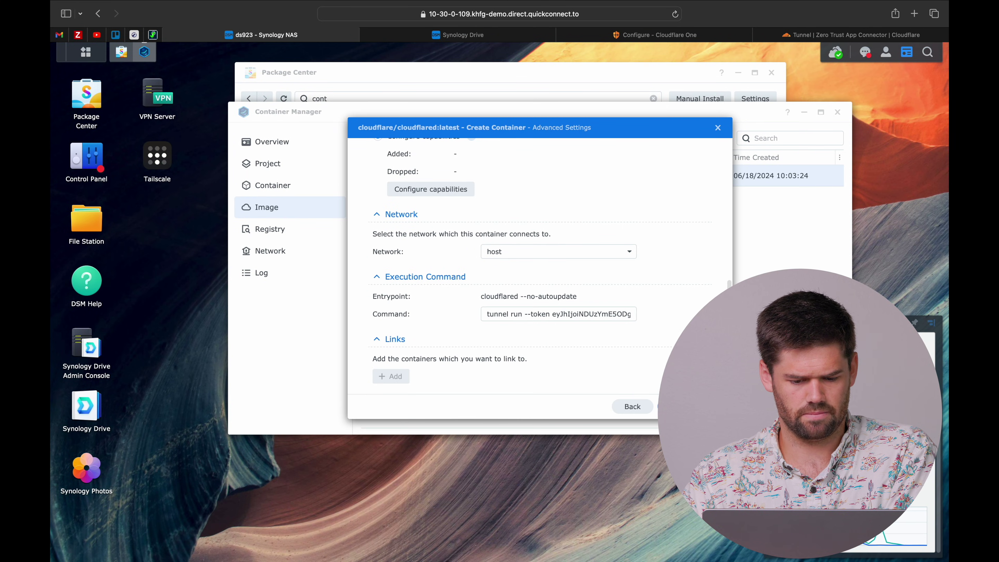
pyautogui.press('Return')
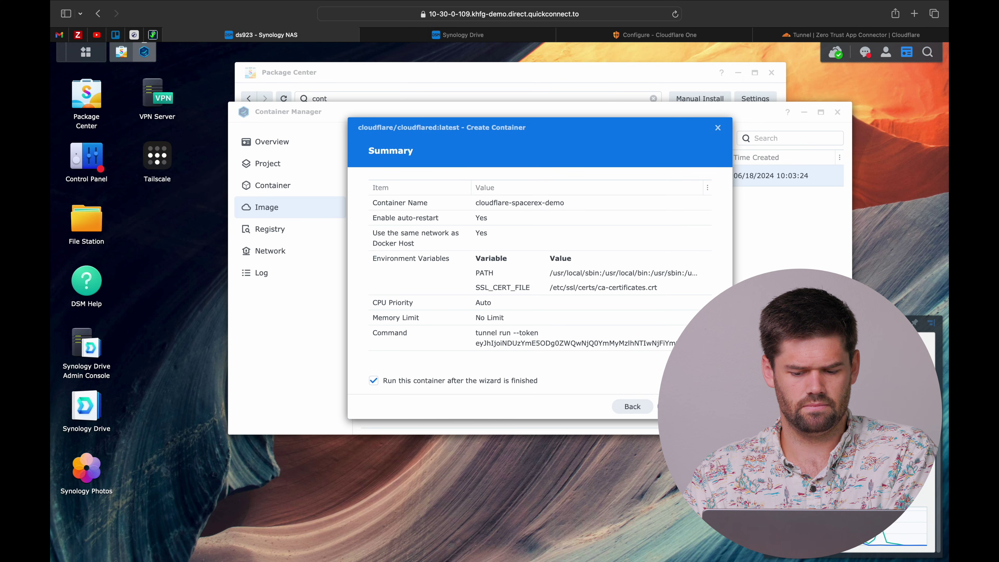
pyautogui.press('Return')
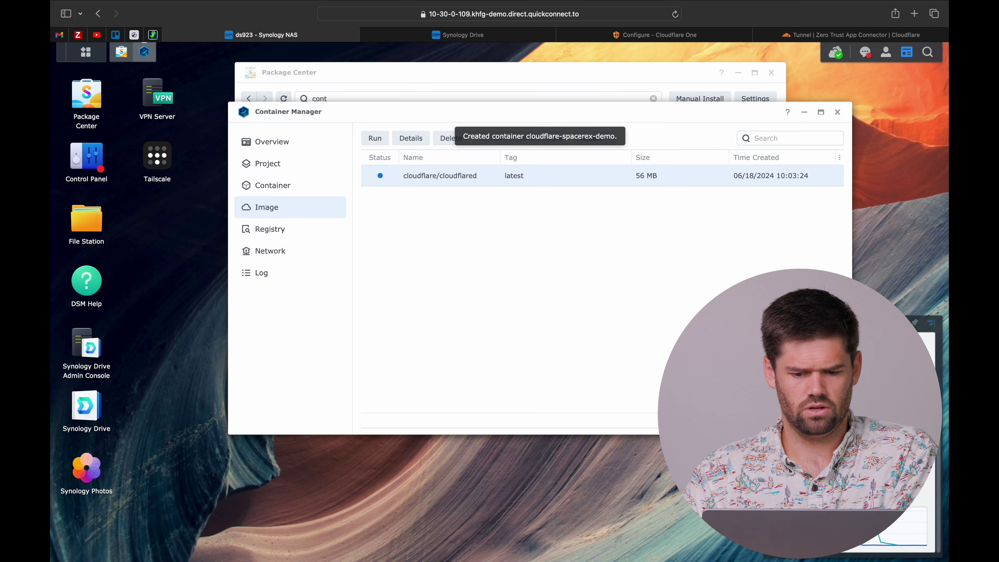
# - Check the running container, then confirm the tunnel's connector shows Connected in Cloudflare
pyautogui.click(291, 188)
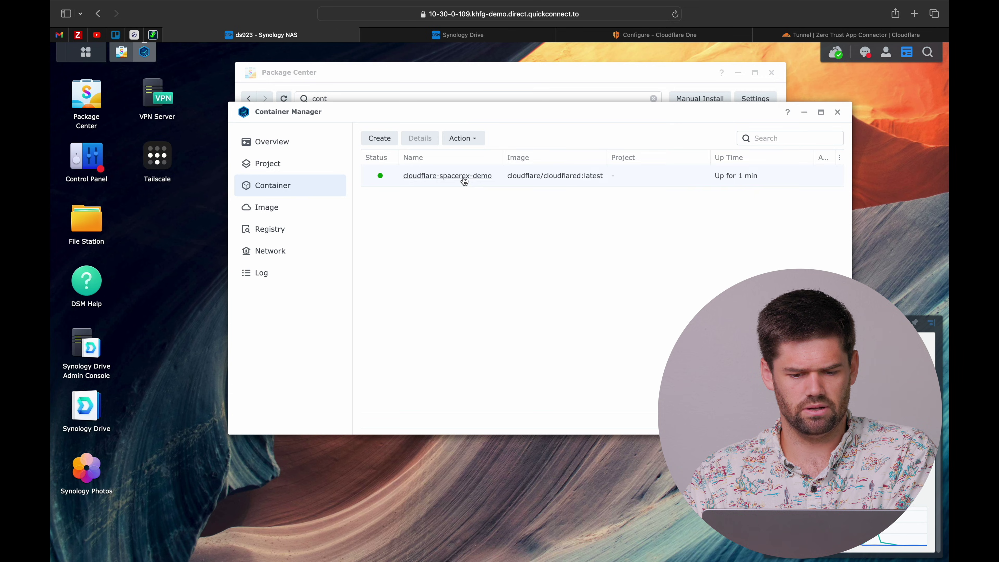
pyautogui.click(655, 35)
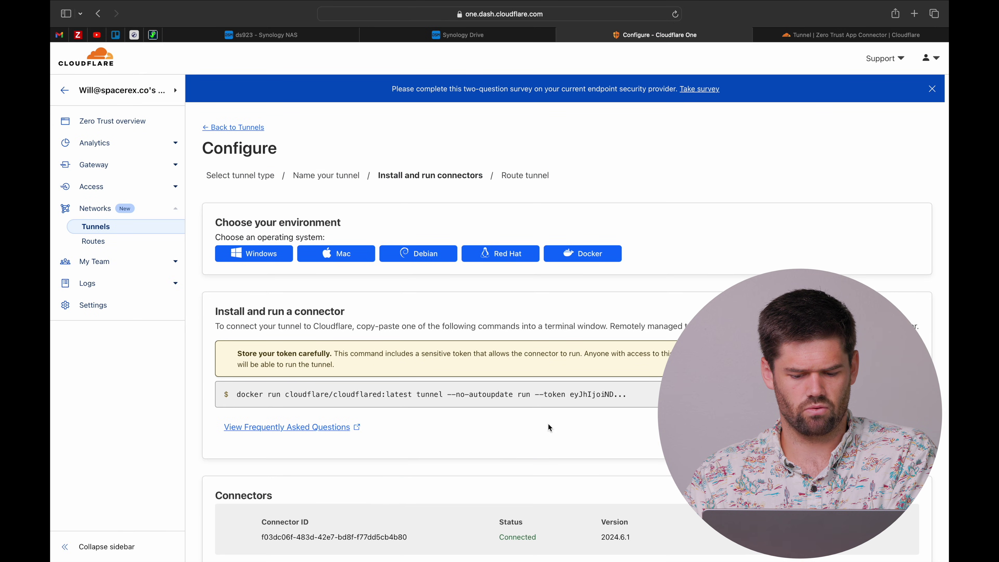
pyautogui.scroll(-3, 548, 427)
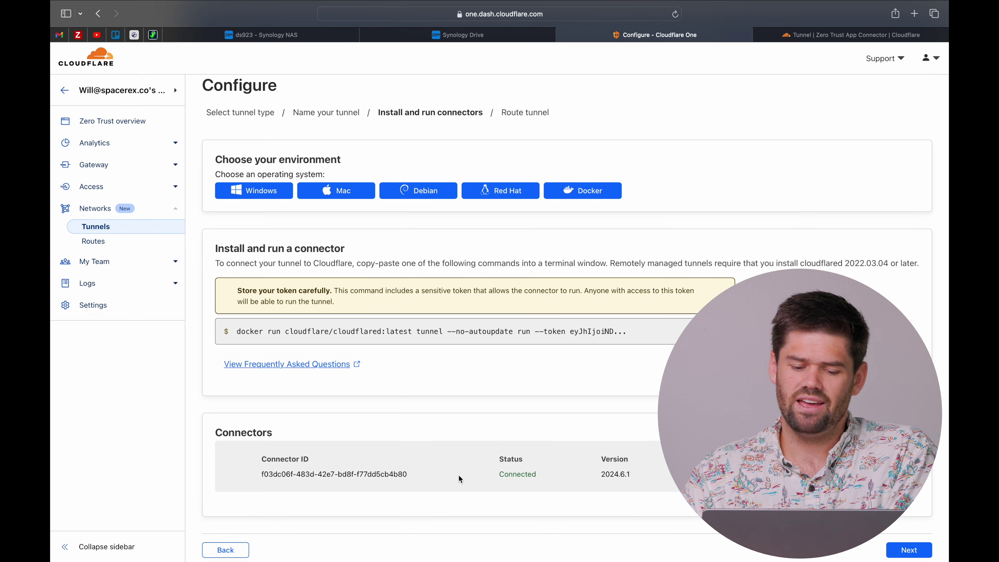
pyautogui.scroll(-1, 458, 474)
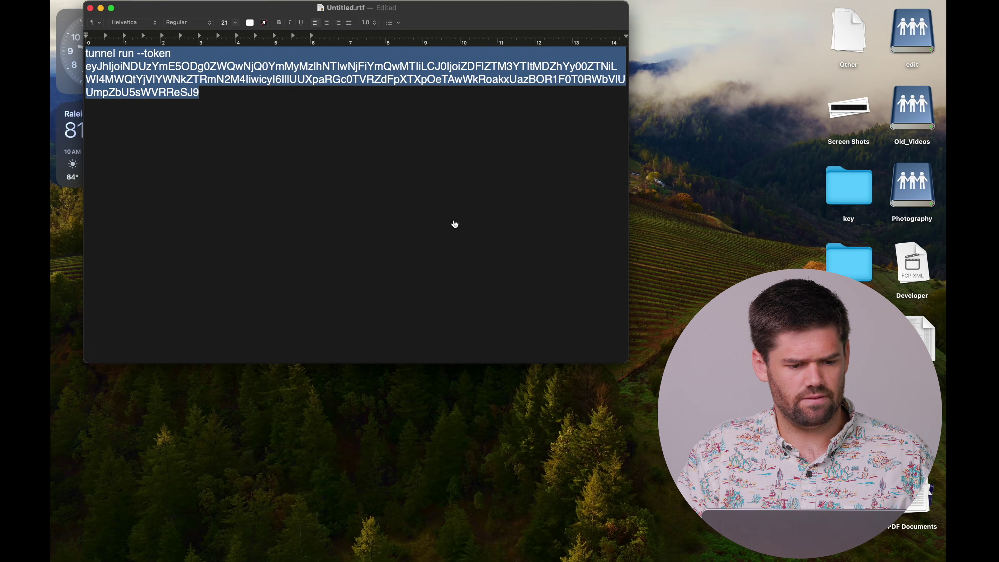
# - Close the scratch TextEdit note without saving and return to the Cloudflare tunnel page
pyautogui.click(93, 7)
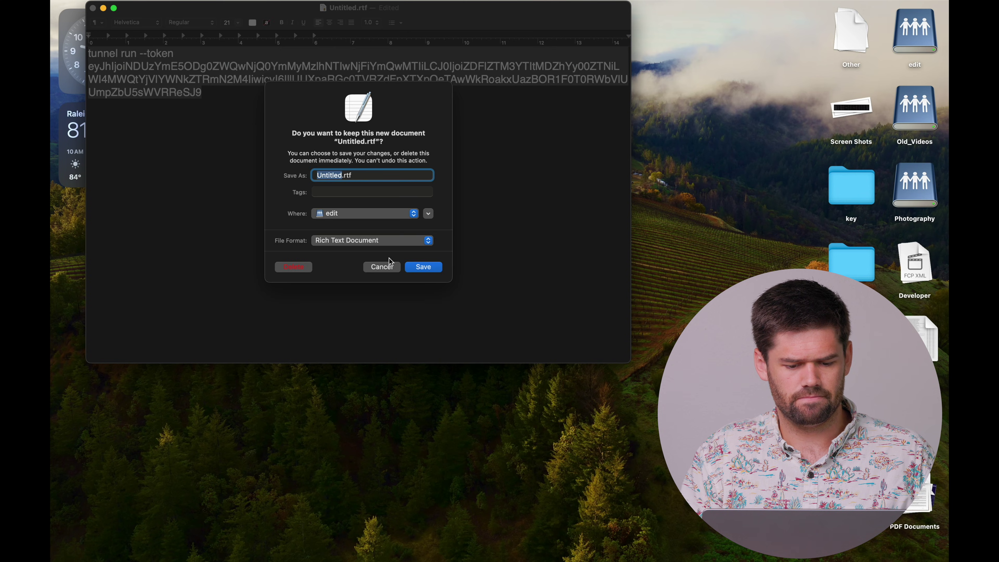
pyautogui.click(300, 267)
pyautogui.hotkey('ctrl', 'Right')
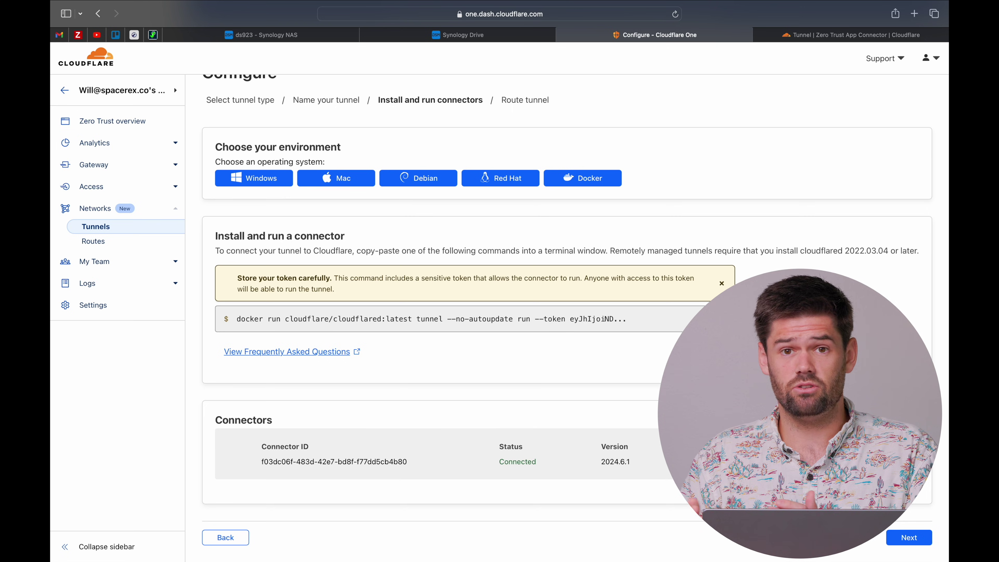
# - Add public hostname drive-demo on domain spacerex.co for the tunnel
pyautogui.click(910, 538)
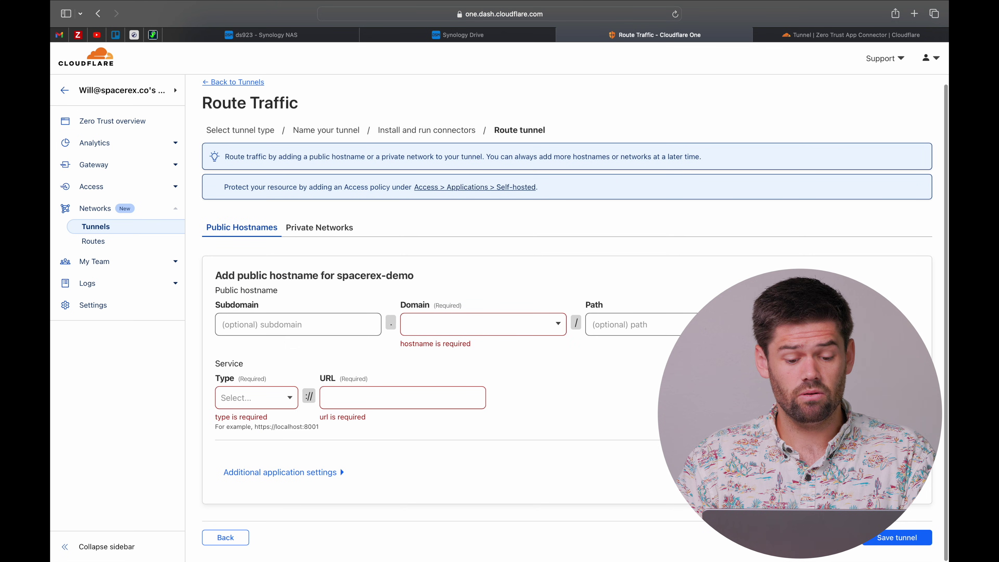
pyautogui.click(507, 319)
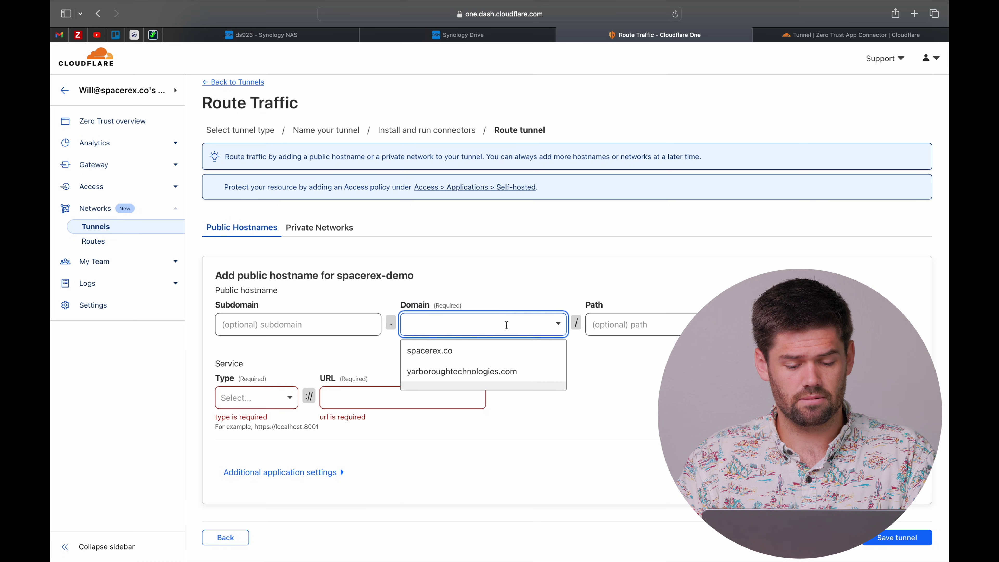
pyautogui.click(504, 350)
pyautogui.click(275, 339)
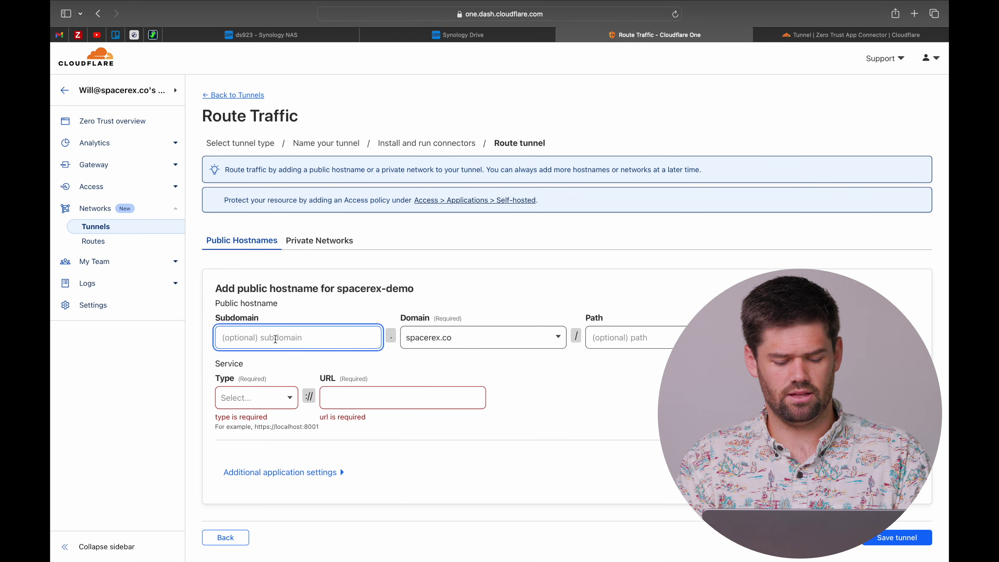
pyautogui.write('drive-demo')
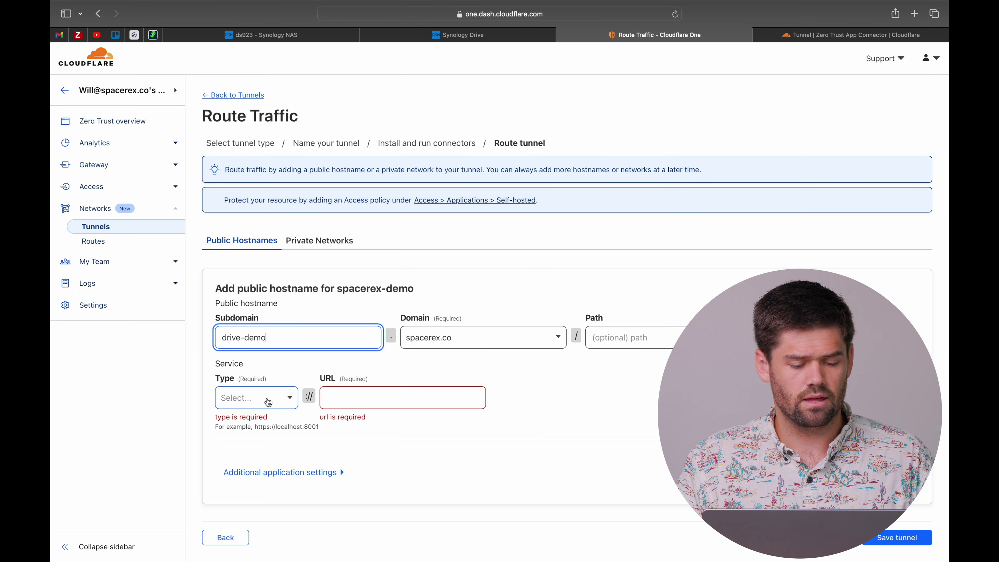
# - Set the hostname's service type to HTTPS, then switch to the Synology NAS tab
pyautogui.click(257, 402)
pyautogui.scroll(-5, 257, 464)
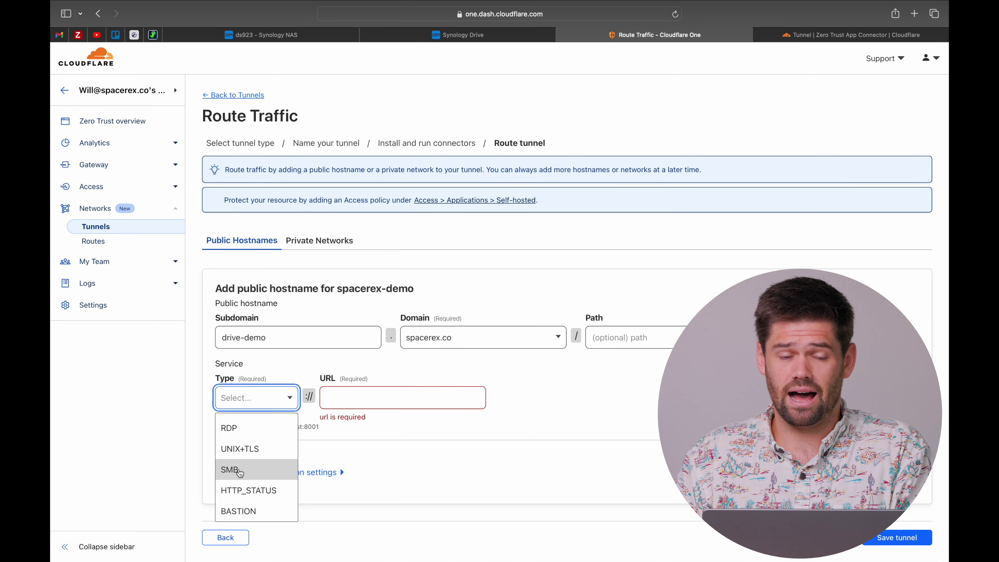
pyautogui.scroll(5, 239, 472)
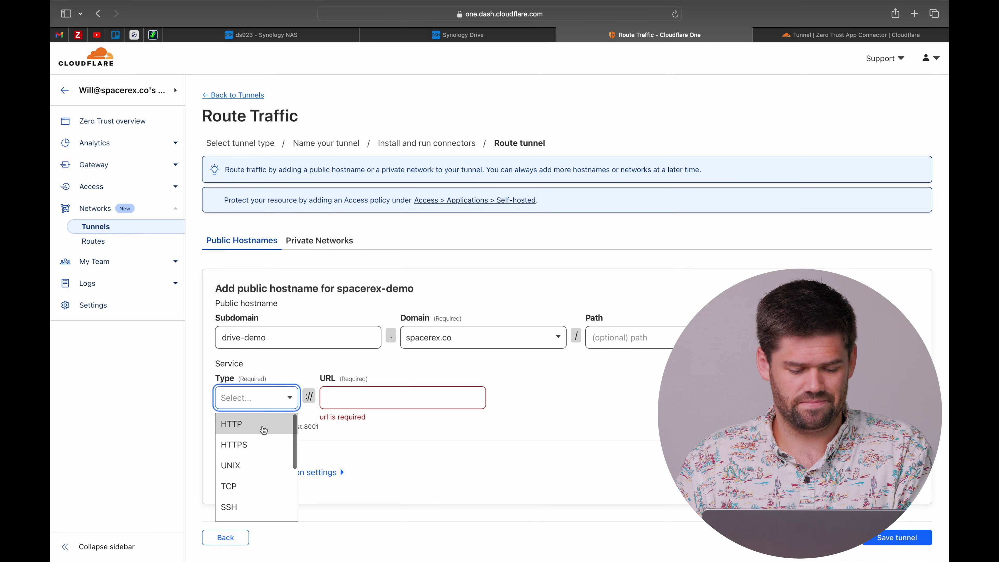
pyautogui.click(417, 457)
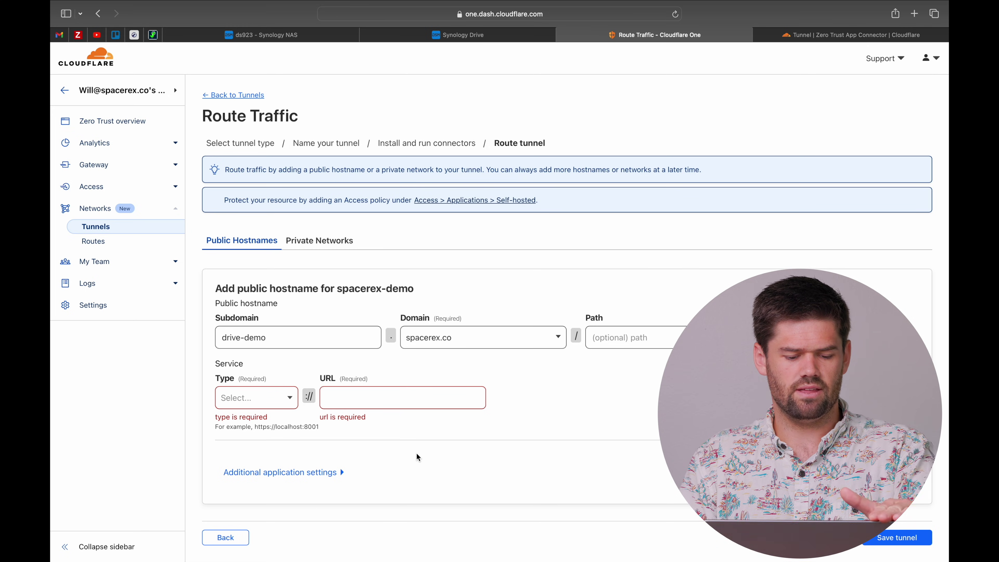
pyautogui.click(360, 387)
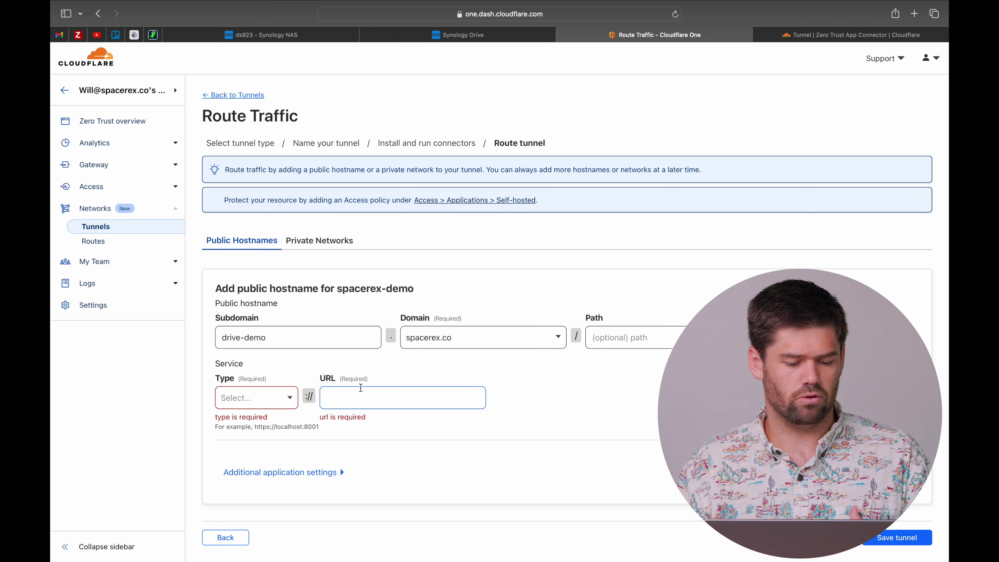
pyautogui.click(265, 398)
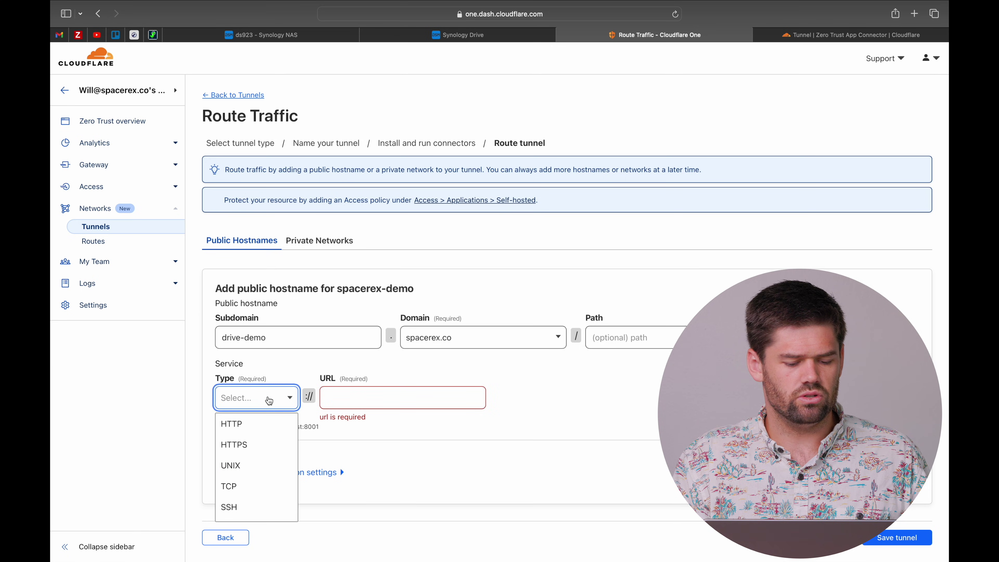
pyautogui.click(262, 444)
pyautogui.click(404, 401)
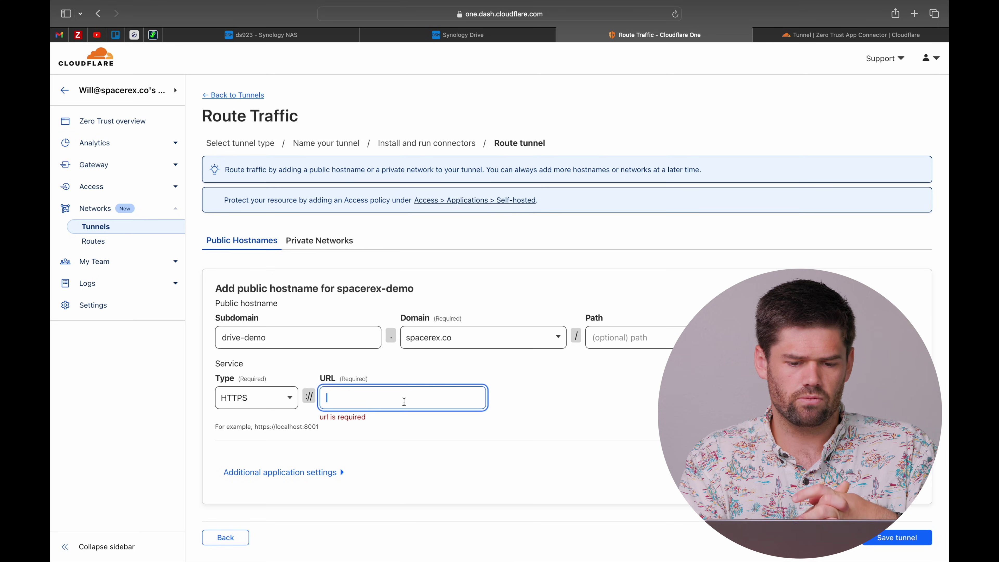
pyautogui.click(302, 37)
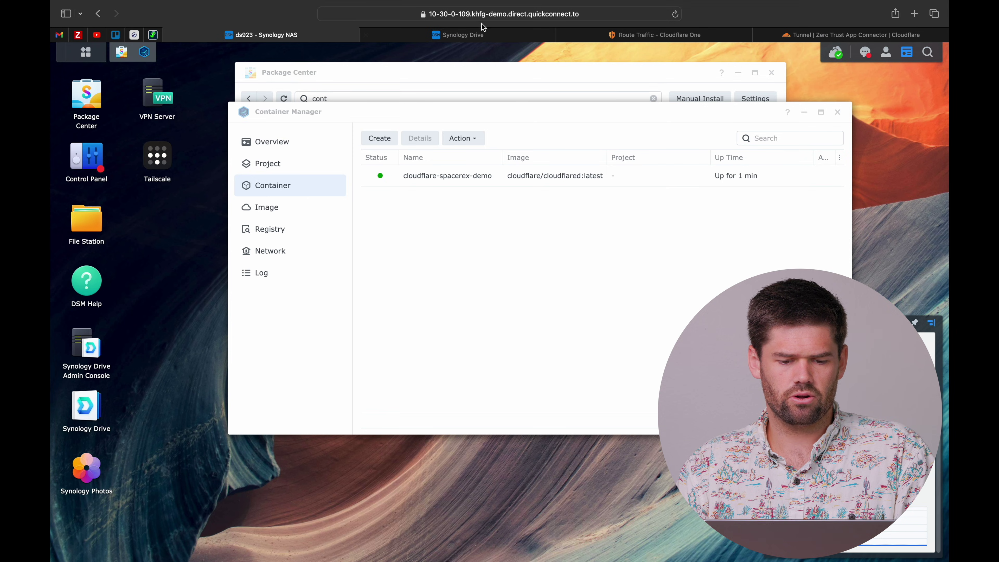
pyautogui.click(693, 37)
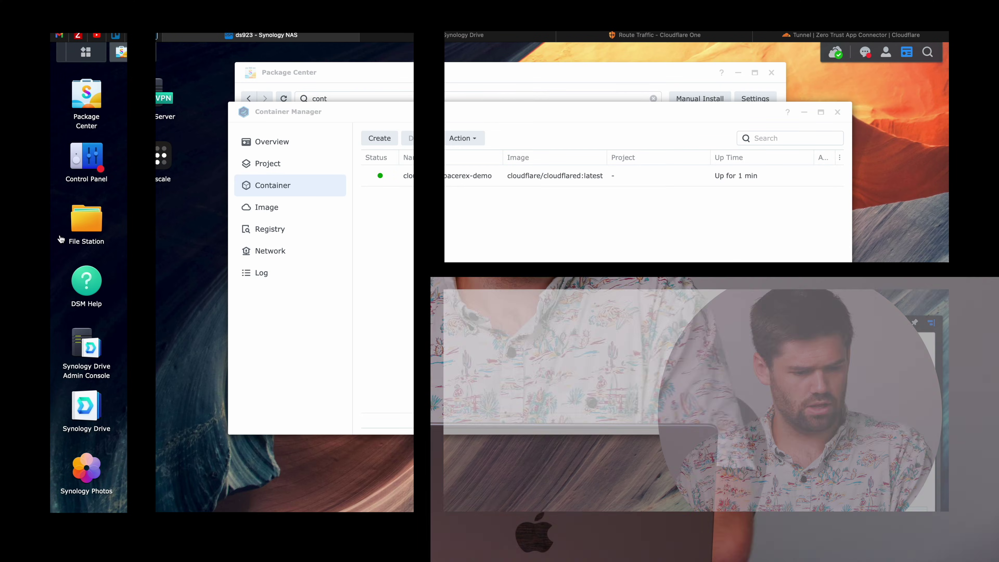
# - Edit Synology Drive in Control Panel's Login Portal applications and clear its customized domain
pyautogui.click(84, 159)
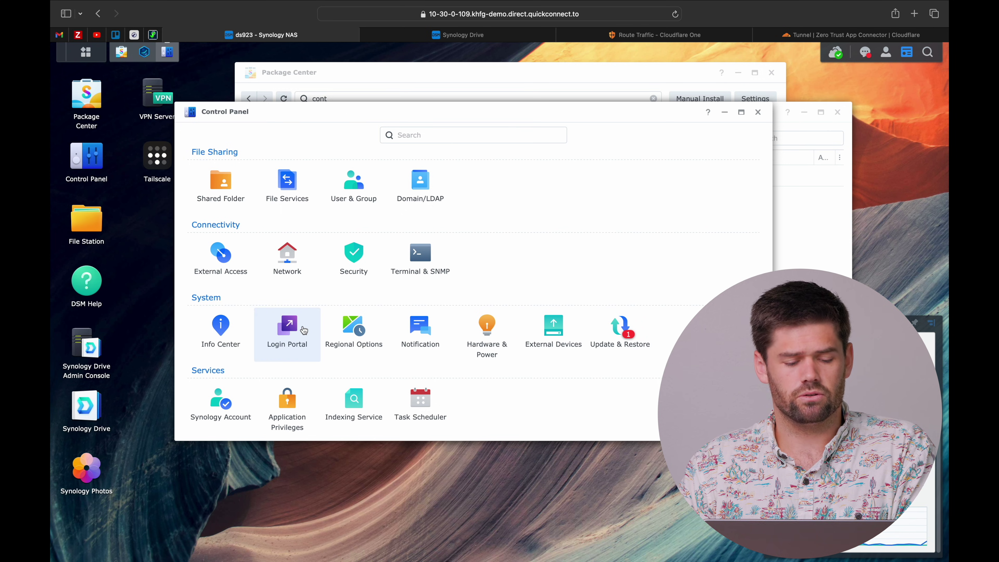
pyautogui.click(286, 331)
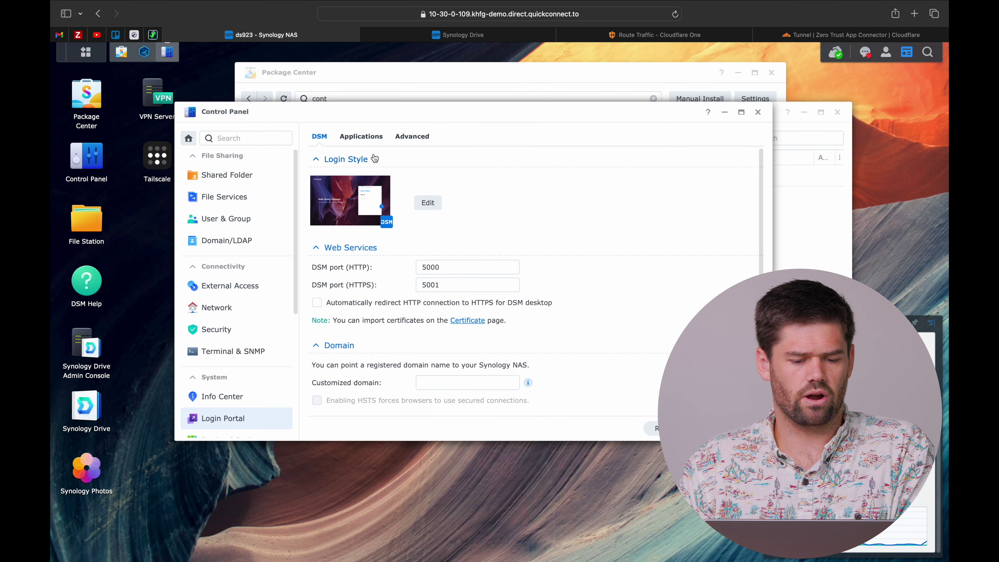
pyautogui.click(372, 146)
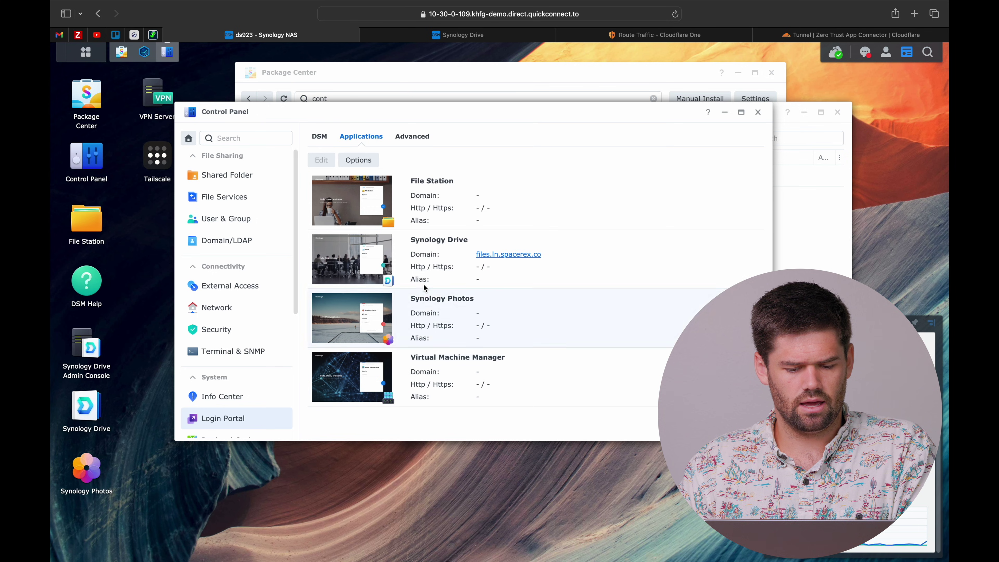
pyautogui.click(444, 278)
pyautogui.click(321, 160)
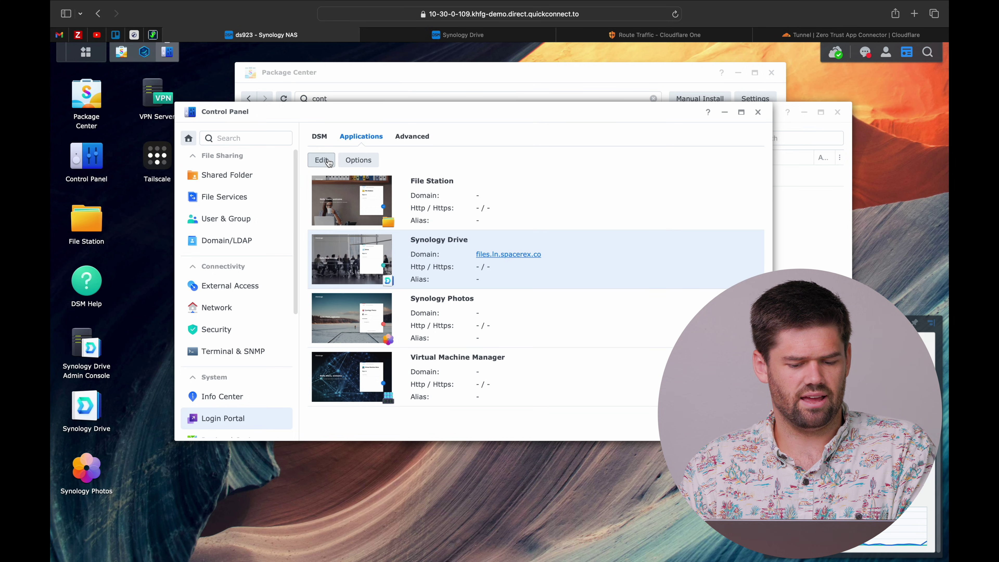
pyautogui.scroll(-3, 475, 312)
pyautogui.tripleClick(495, 335)
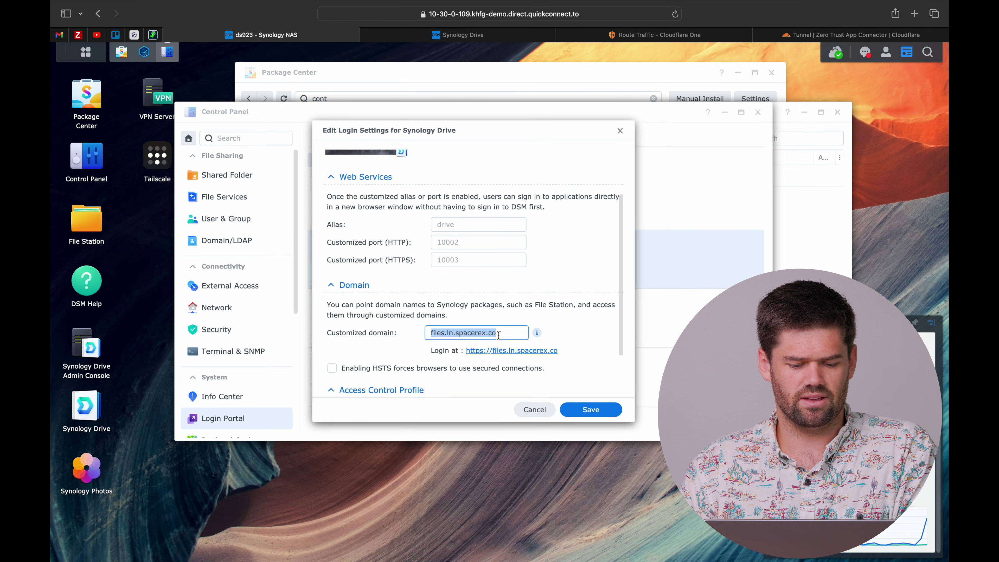
pyautogui.press('BackSpace')
# - Give Synology Drive HTTPS port 2345 and save the settings
pyautogui.scroll(2, 508, 293)
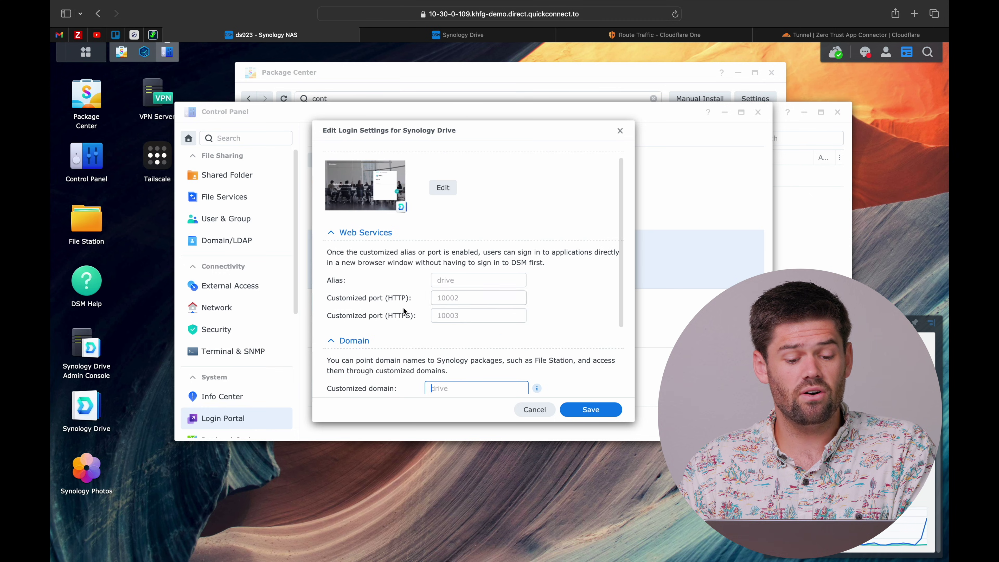
pyautogui.click(473, 319)
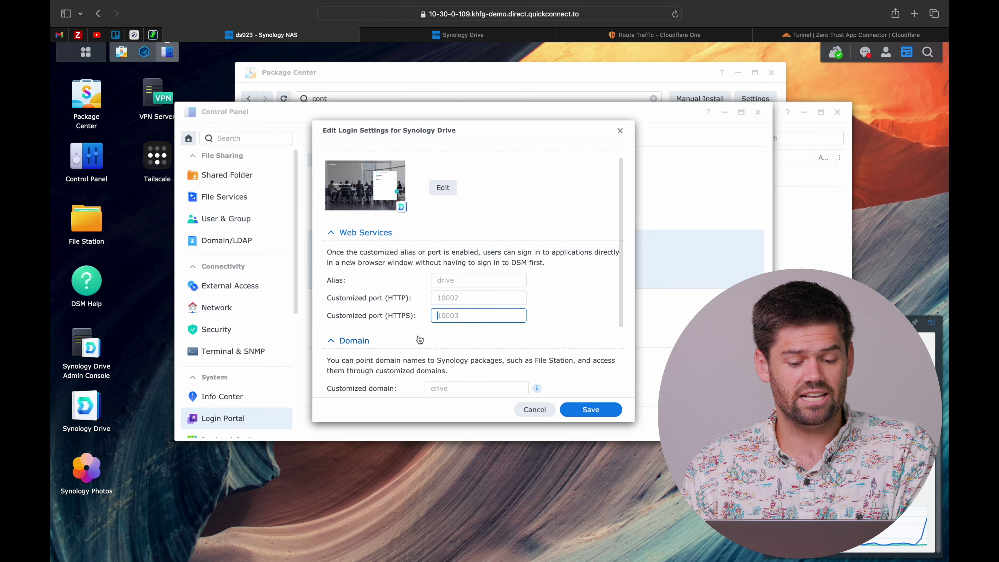
pyautogui.write('2345')
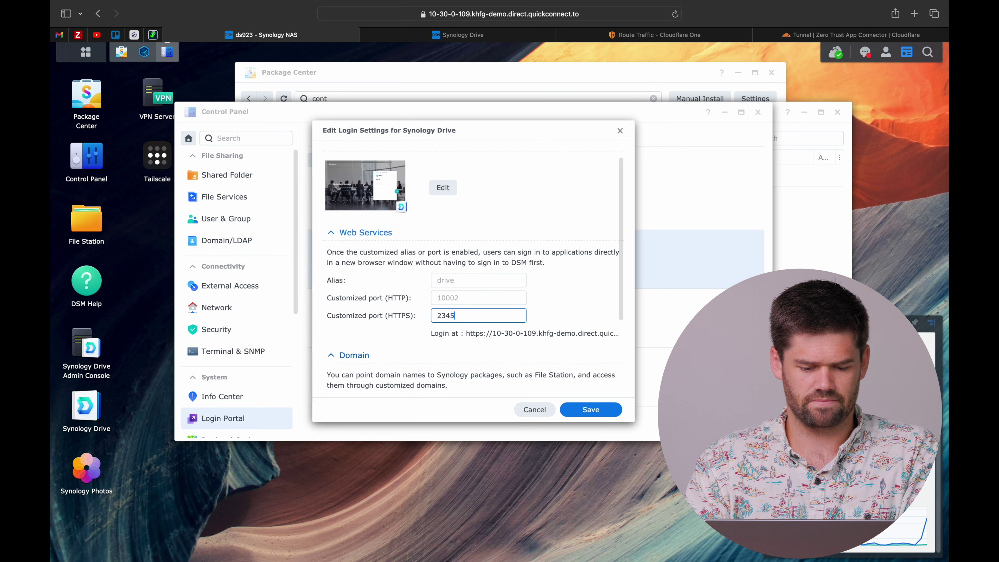
pyautogui.press('super+a')
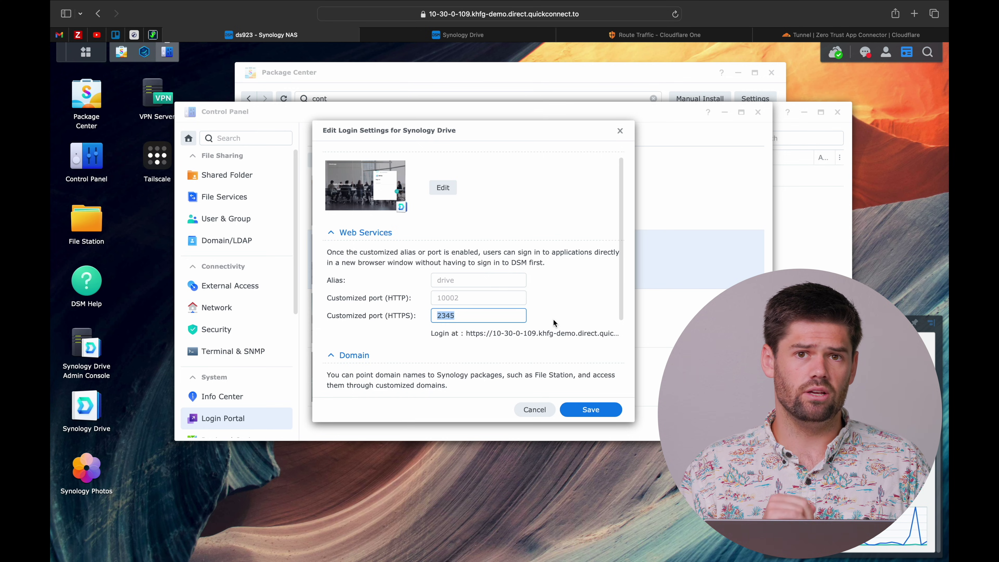
pyautogui.click(594, 409)
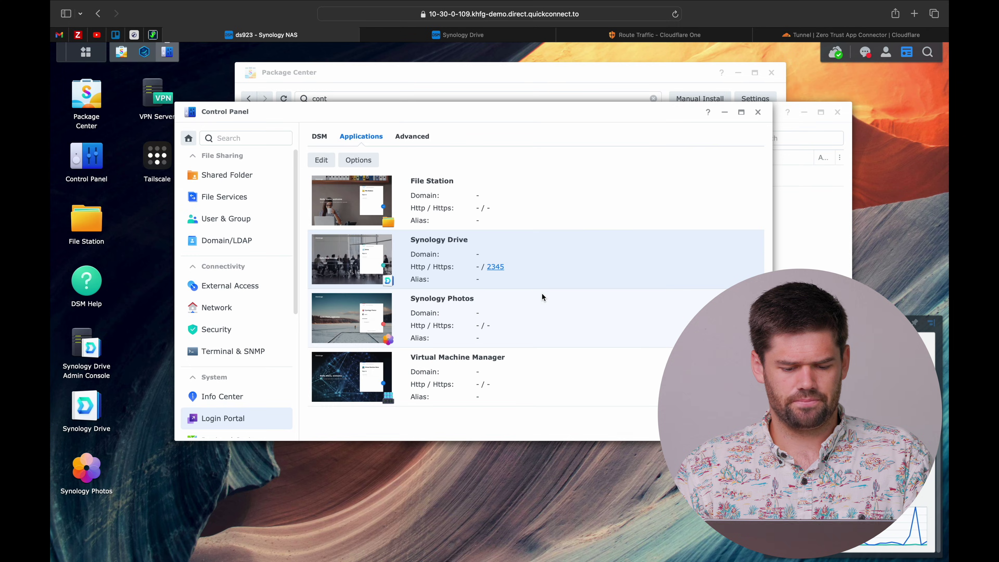
# - Open Synology Drive on port 2345 past the certificate warning and verify the port in the address bar
pyautogui.click(496, 269)
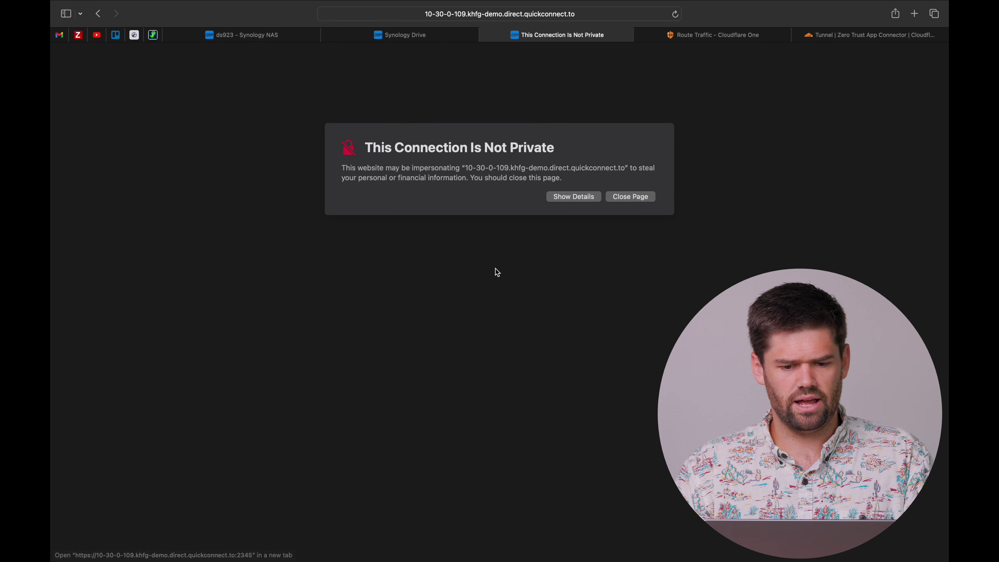
pyautogui.click(587, 196)
pyautogui.click(551, 320)
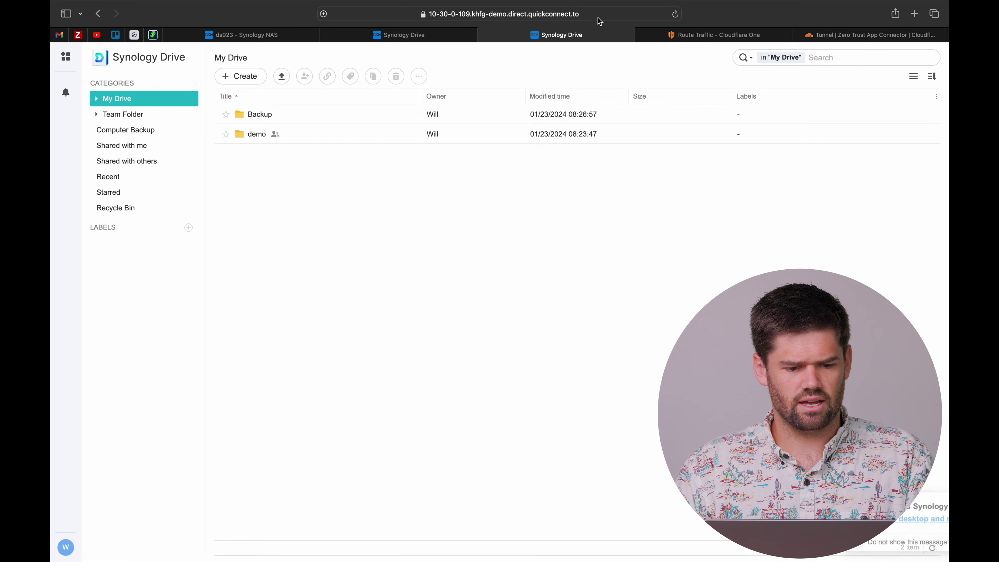
pyautogui.click(599, 19)
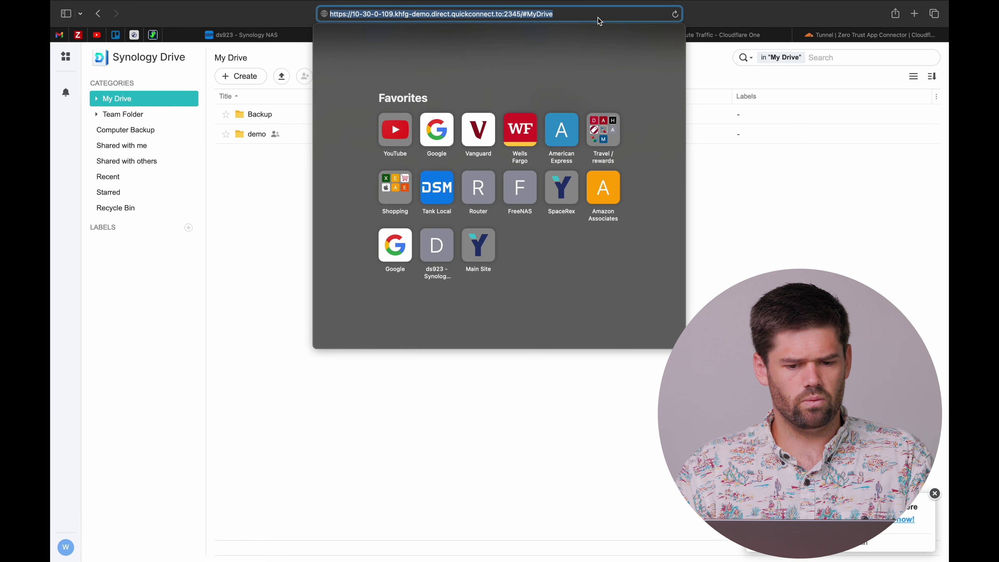
pyautogui.click(697, 113)
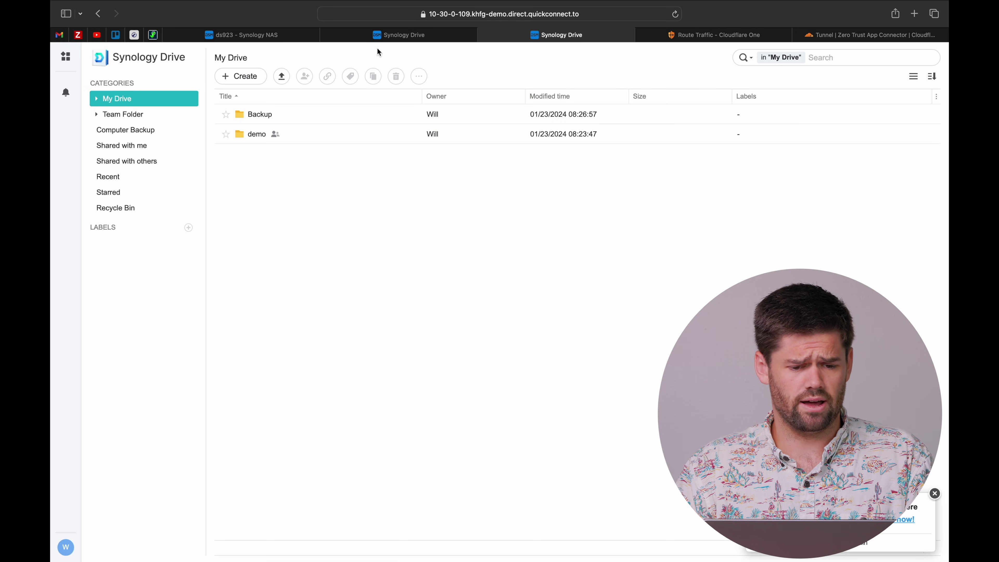
pyautogui.moveTo(732, 40)
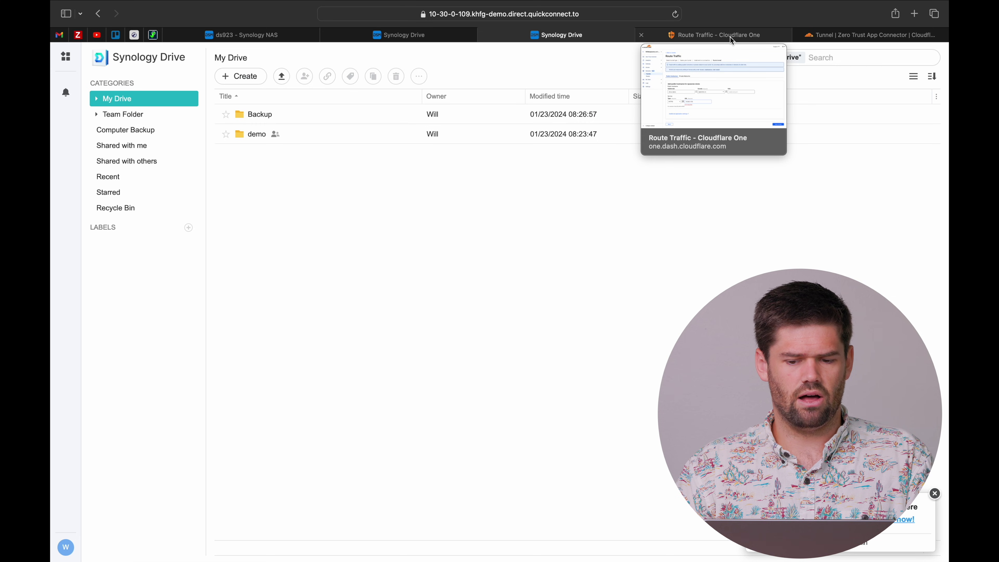
# - Append :2345 to the route's service URL and expand the TLS options under Additional application settings
pyautogui.click(732, 40)
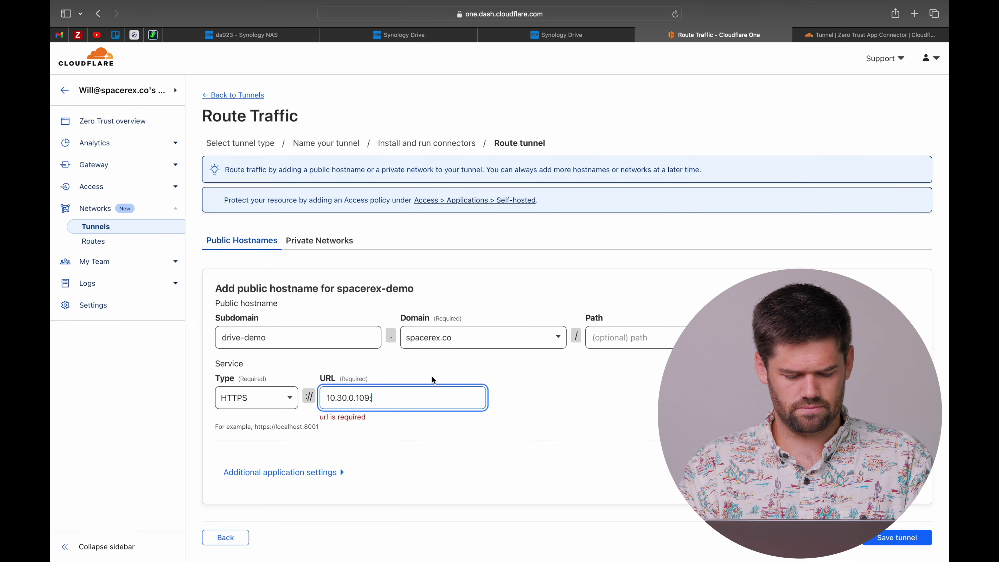
pyautogui.write('2345')
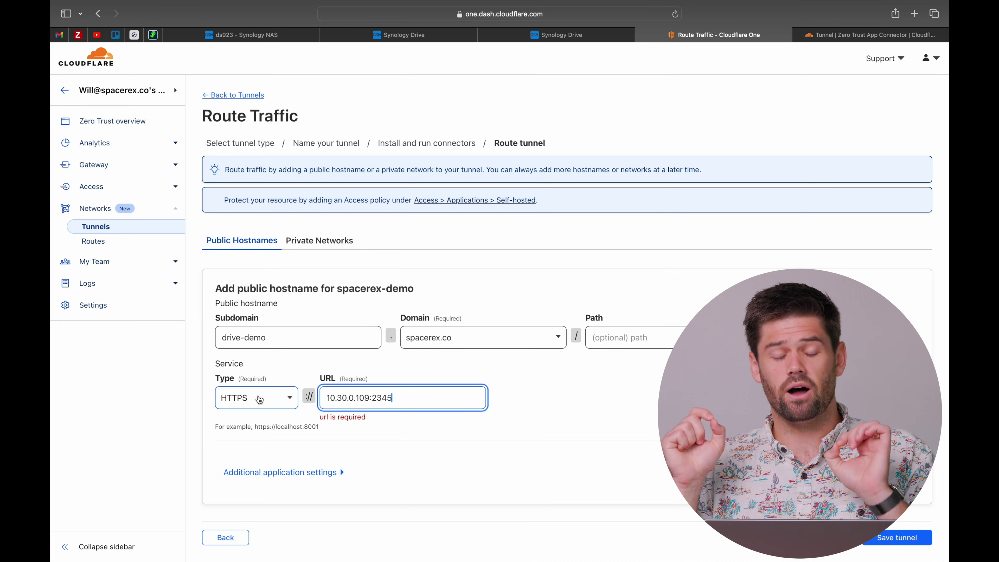
pyautogui.click(336, 472)
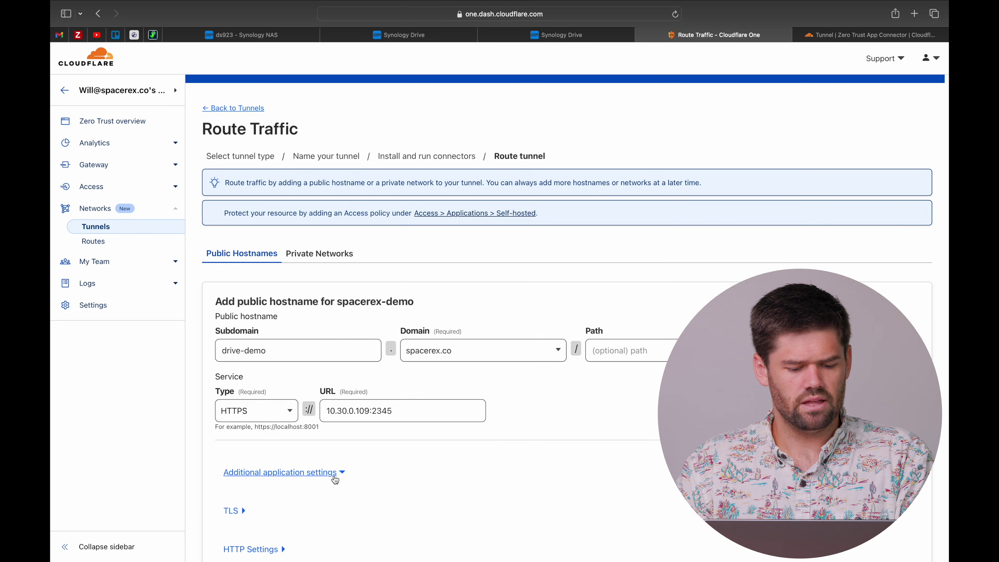
pyautogui.scroll(-3, 334, 479)
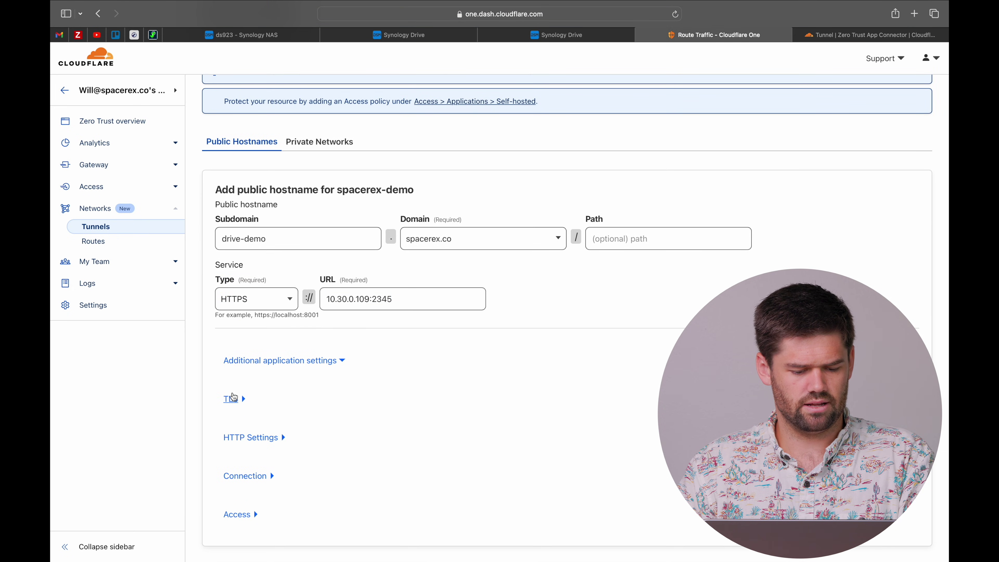
pyautogui.click(233, 399)
# - Enable No TLS Verify, save the tunnel, and open drive-demo.spacerex.co from its details
pyautogui.scroll(-2, 233, 400)
pyautogui.scroll(-2, 233, 400)
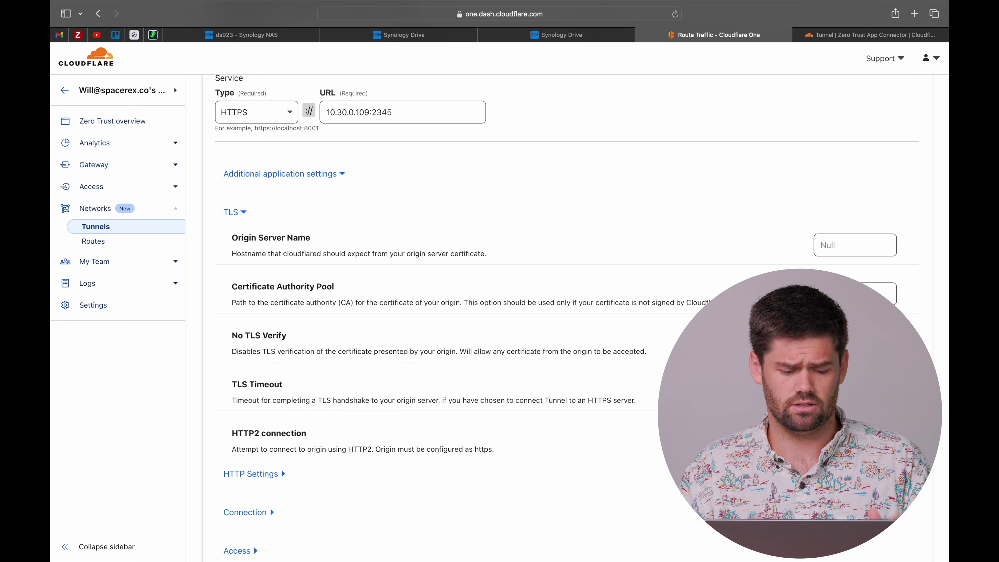
pyautogui.scroll(1, 567, 318)
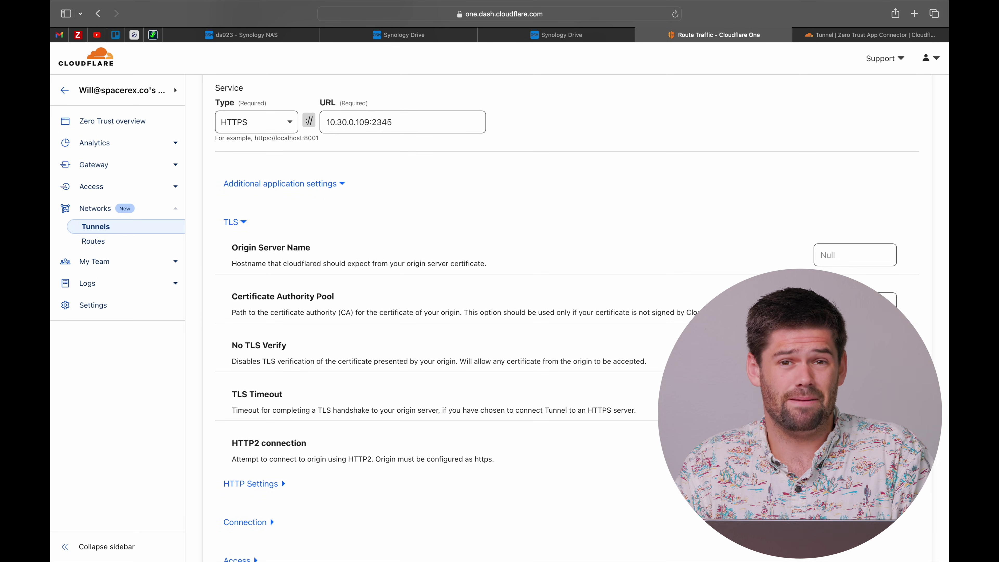
pyautogui.scroll(-3, 270, 429)
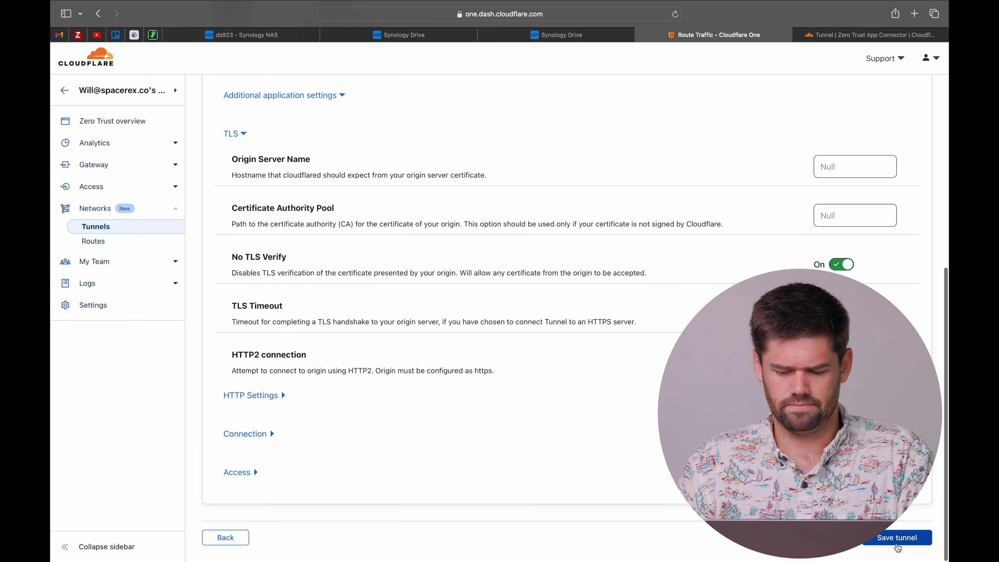
pyautogui.click(896, 538)
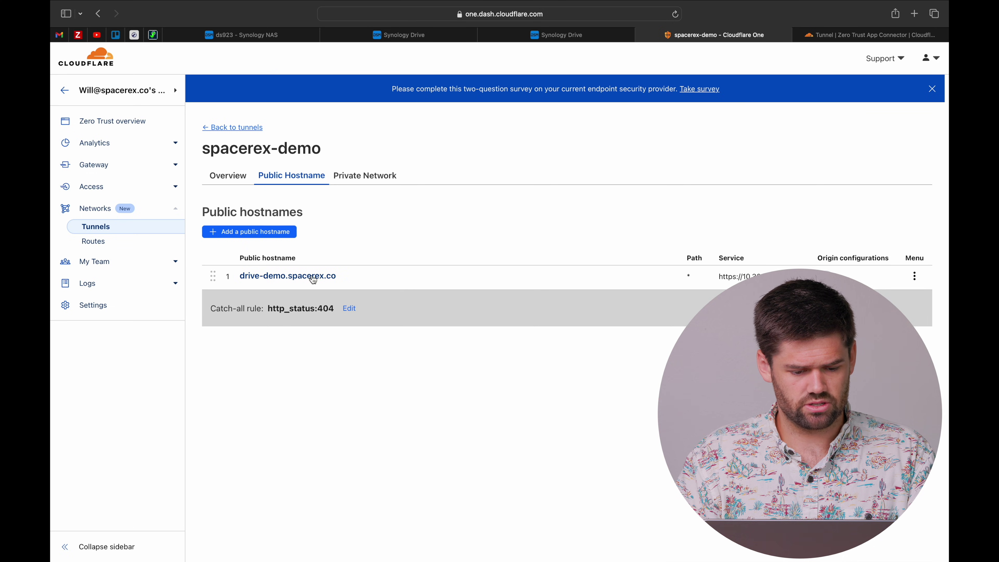
pyautogui.click(284, 276)
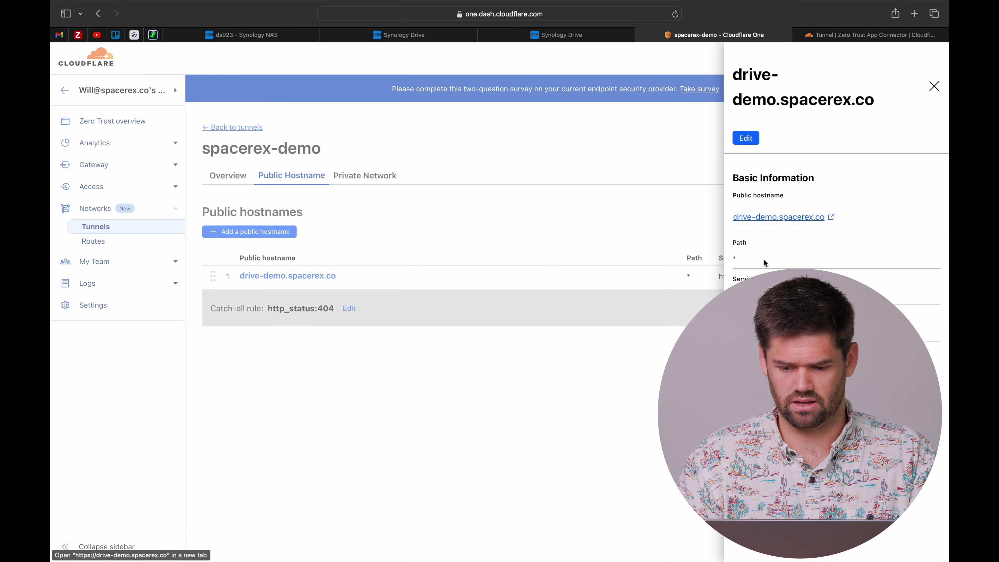
pyautogui.click(804, 224)
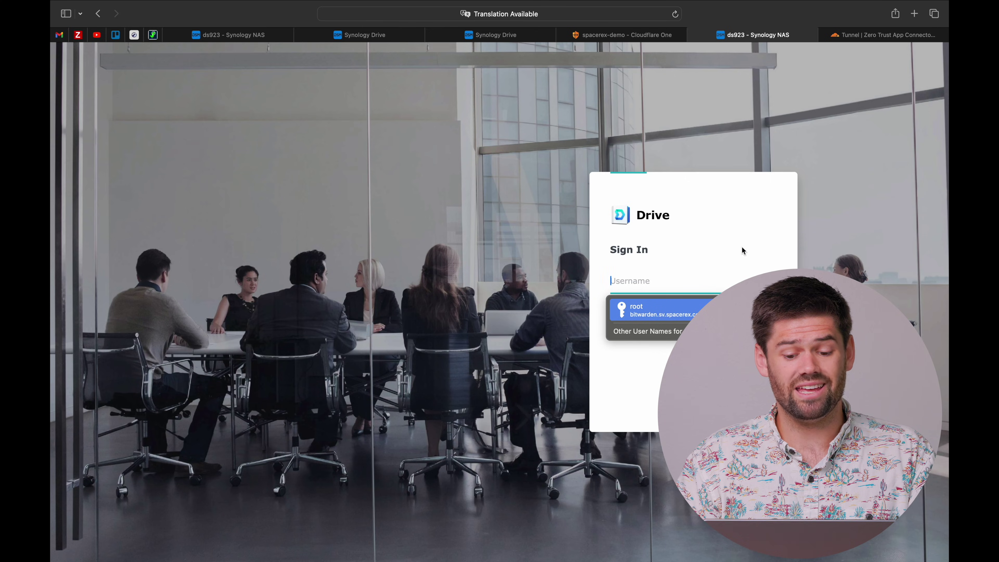
# - Sign in to Synology Drive with the account username and password
pyautogui.write('will')
pyautogui.press('Return')
pyautogui.write('••••••••••')
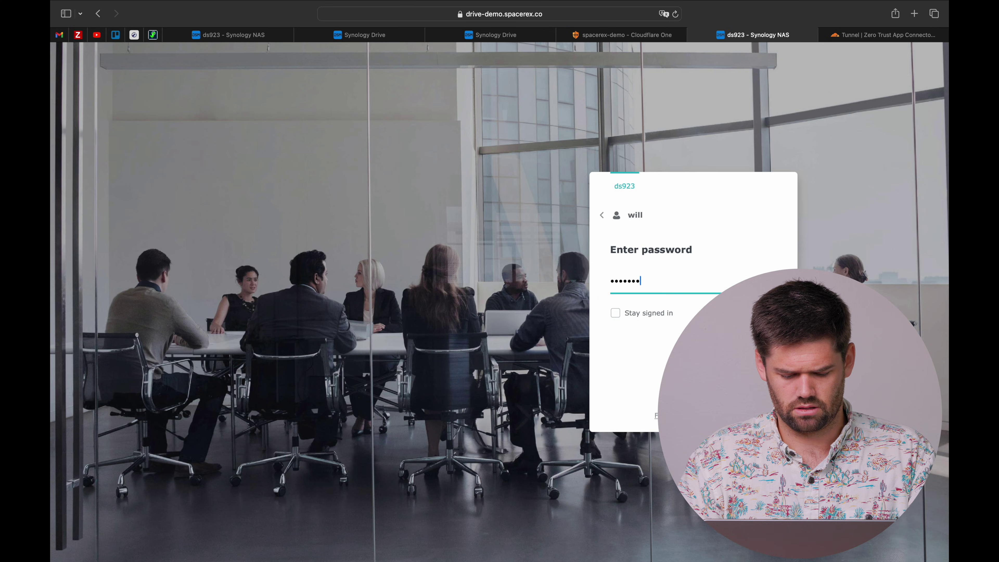
pyautogui.press('Return')
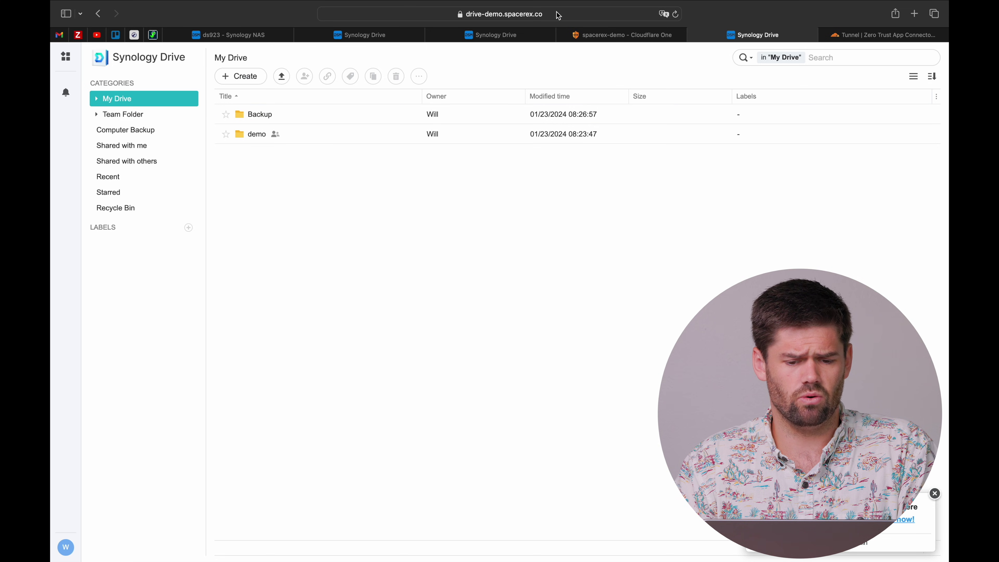
# - Check that the address bar shows drive-demo.spacerex.co, then go to the NAS desktop tab
pyautogui.click(429, 15)
pyautogui.click(429, 14)
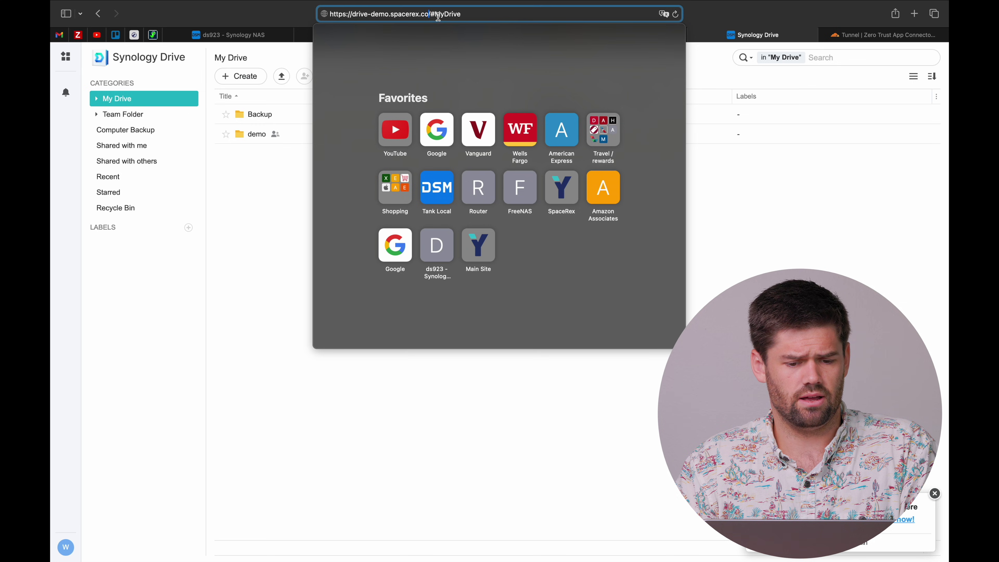
pyautogui.moveTo(428, 15); pyautogui.dragTo(352, 15)
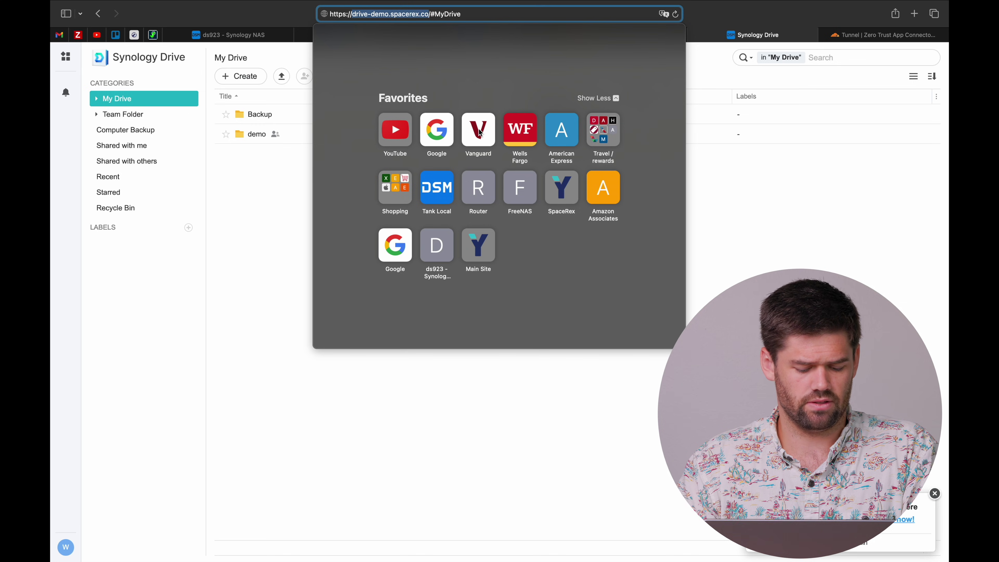
pyautogui.click(801, 204)
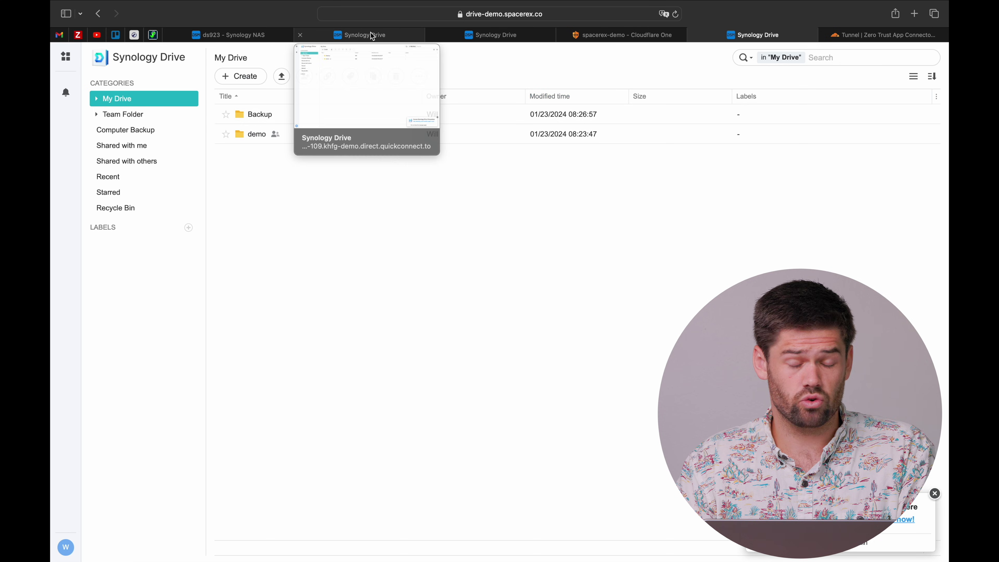
pyautogui.moveTo(234, 40)
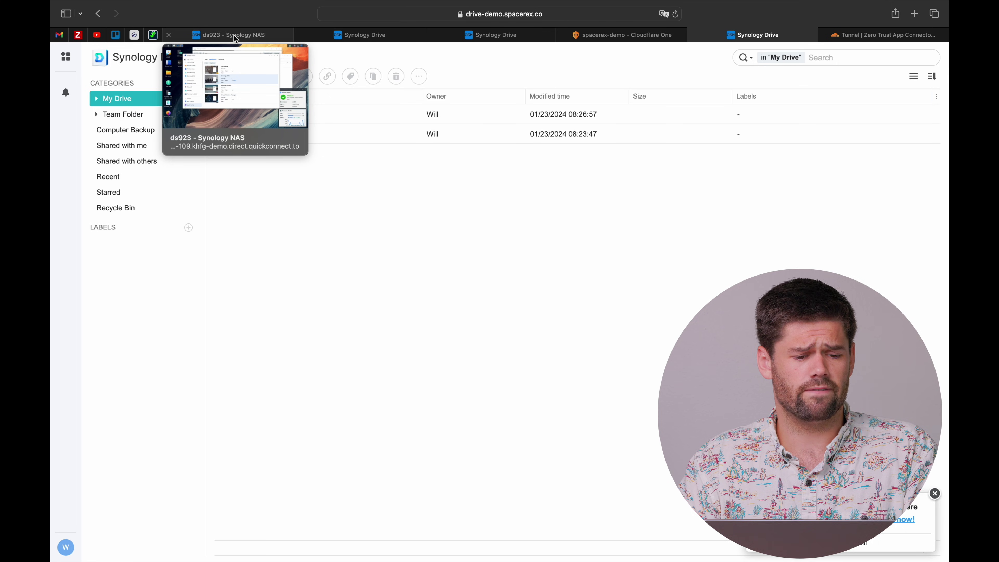
pyautogui.click(236, 39)
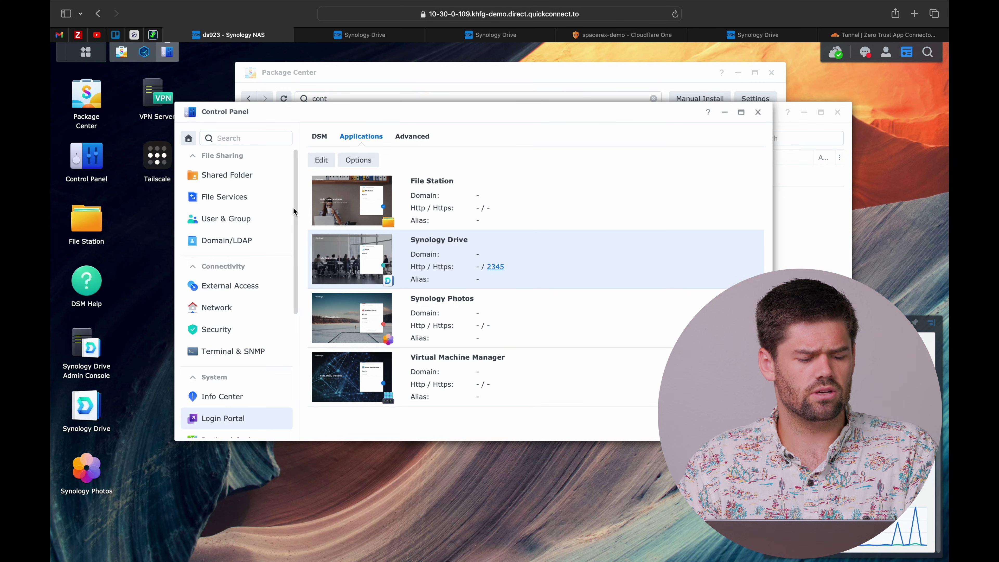
# - In Drive Admin Console sharing settings, enable sharing link customization and Force HTTPS
pyautogui.click(87, 354)
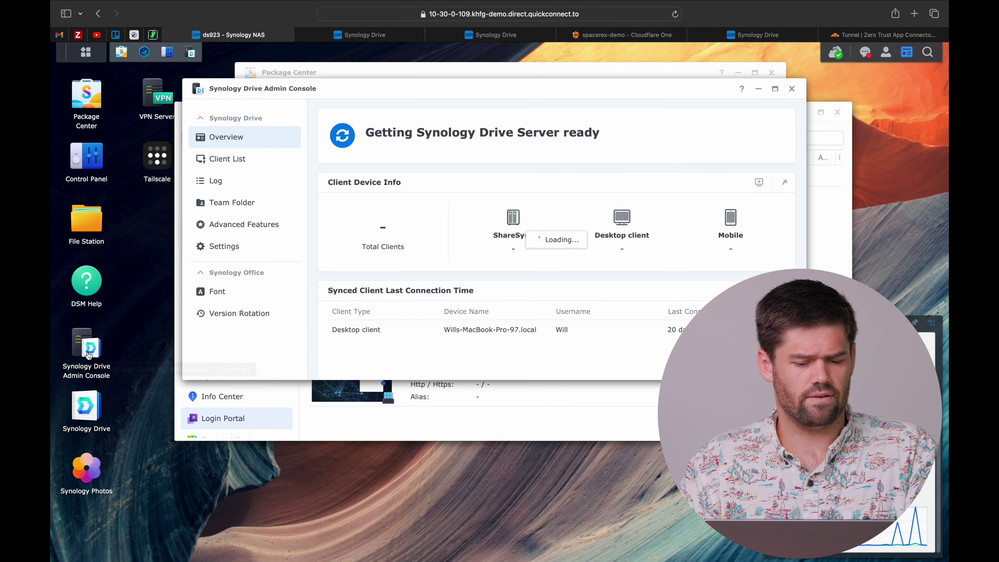
pyautogui.click(258, 252)
pyautogui.click(448, 115)
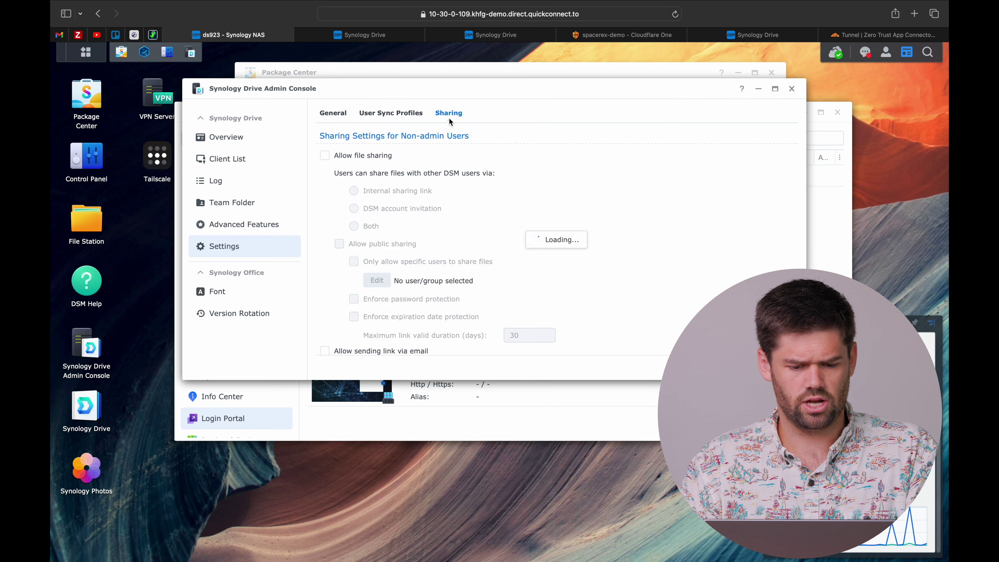
pyautogui.scroll(-5, 468, 221)
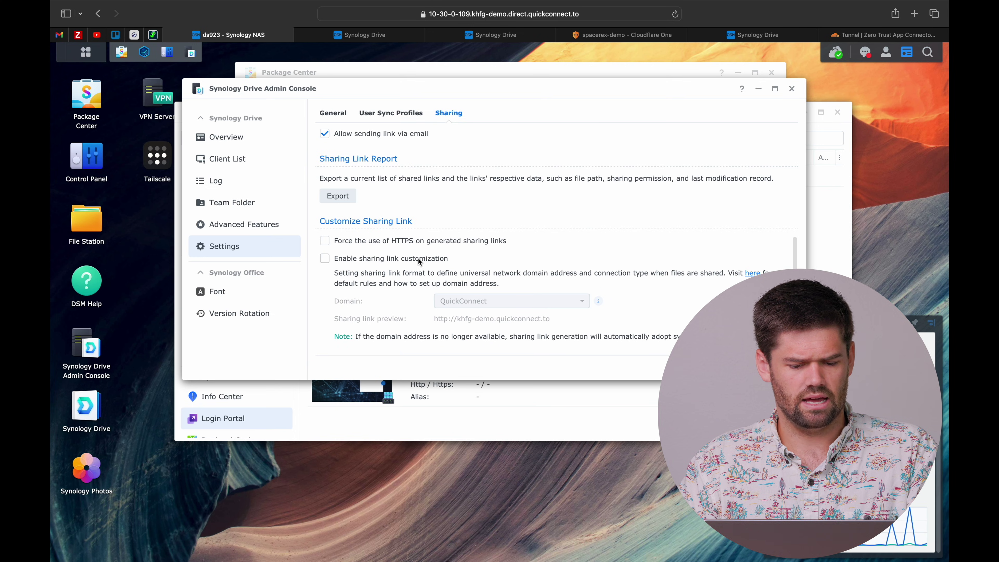
pyautogui.click(384, 263)
pyautogui.click(394, 241)
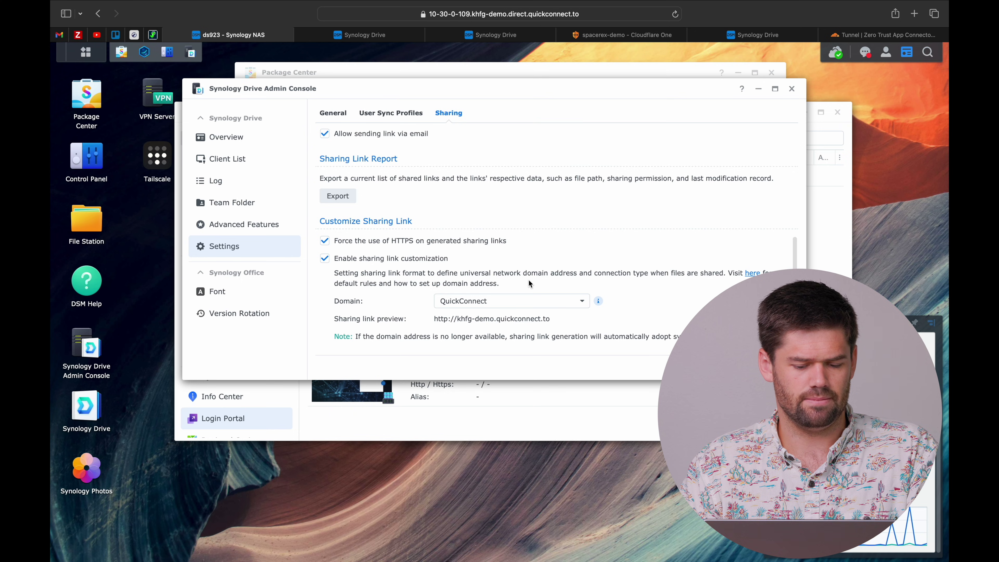
pyautogui.click(533, 301)
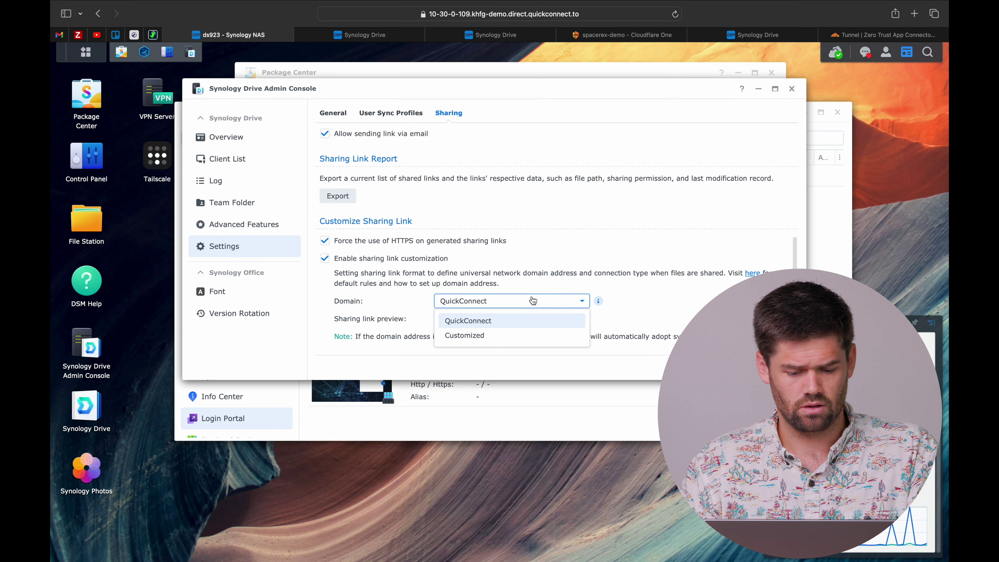
pyautogui.click(491, 339)
pyautogui.click(492, 337)
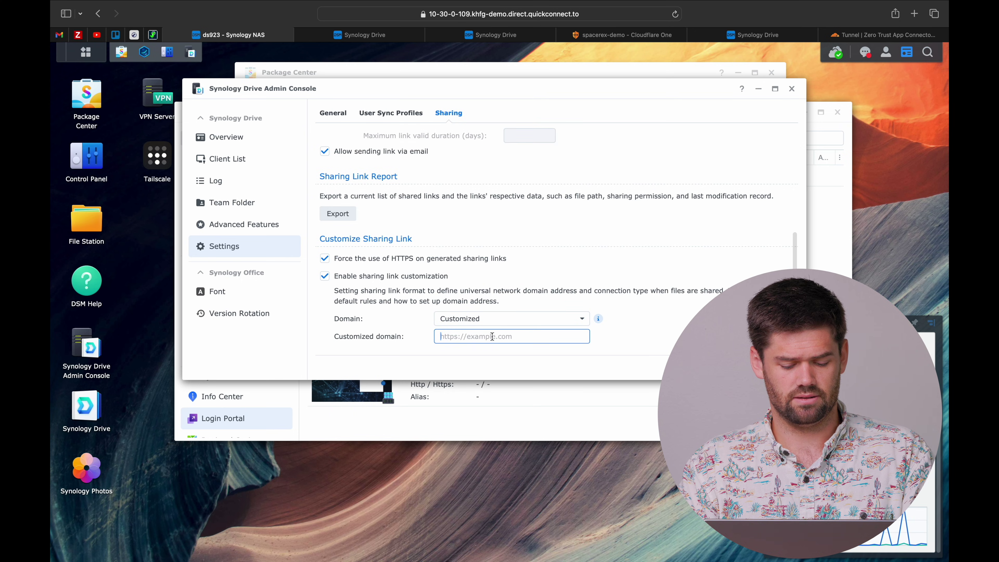
pyautogui.write('https://drive-demo.spacerex.co')
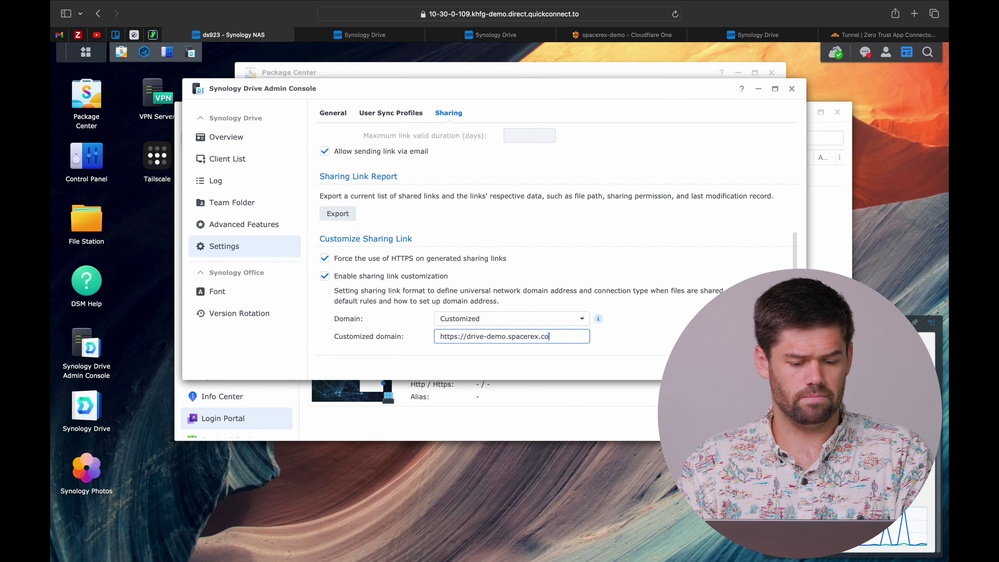
pyautogui.press('super+a')
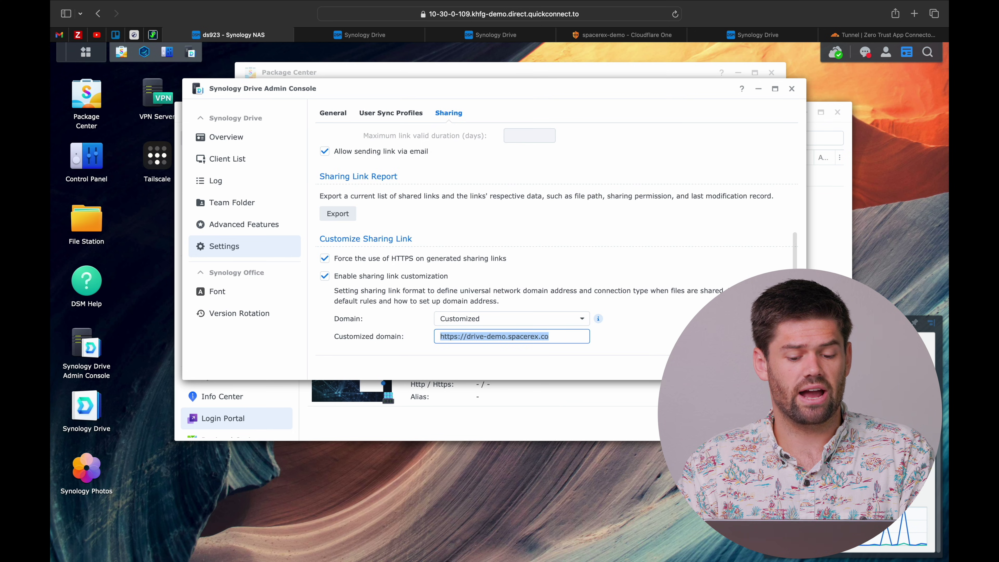
pyautogui.press('Return')
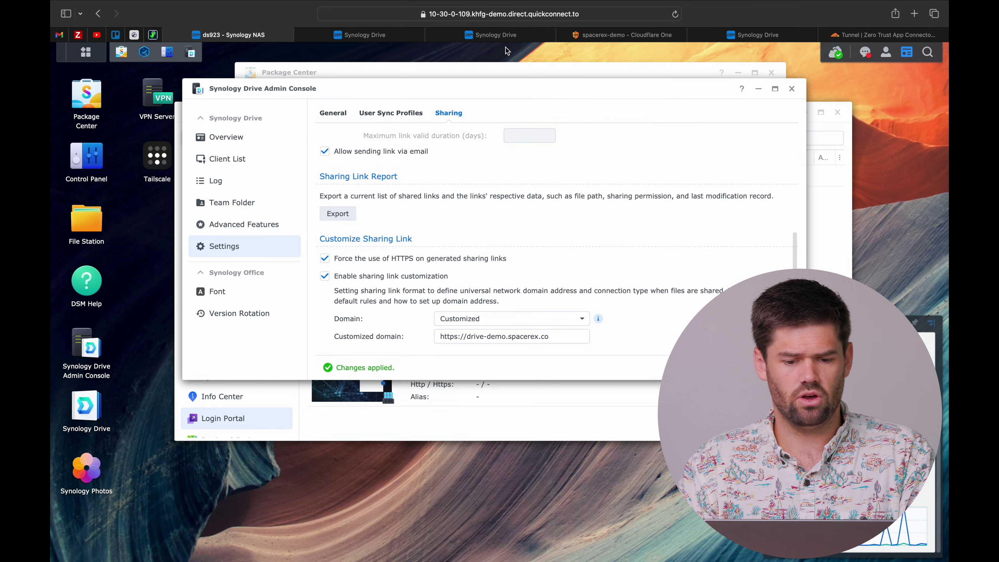
pyautogui.click(765, 36)
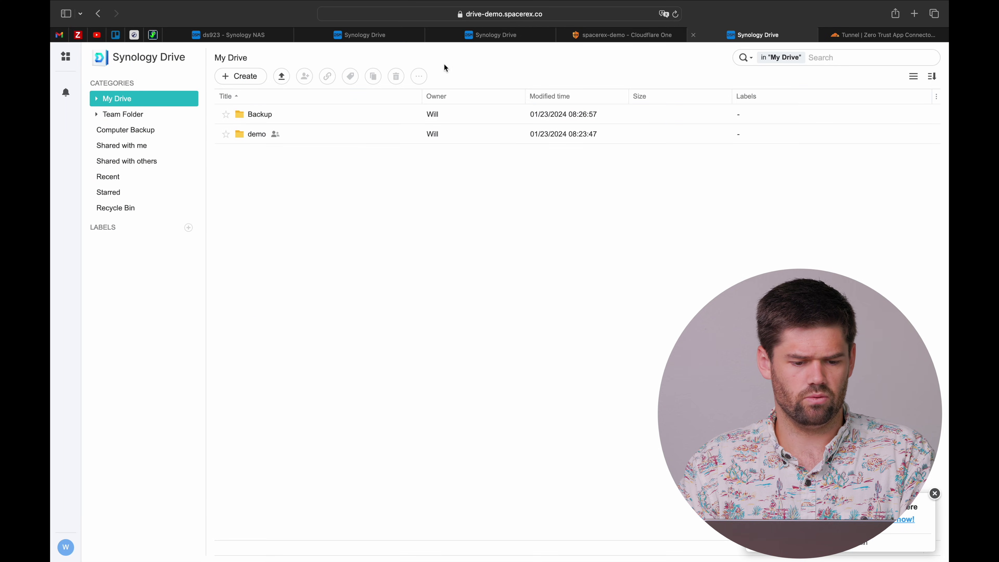
pyautogui.rightClick(251, 121)
pyautogui.click(303, 152)
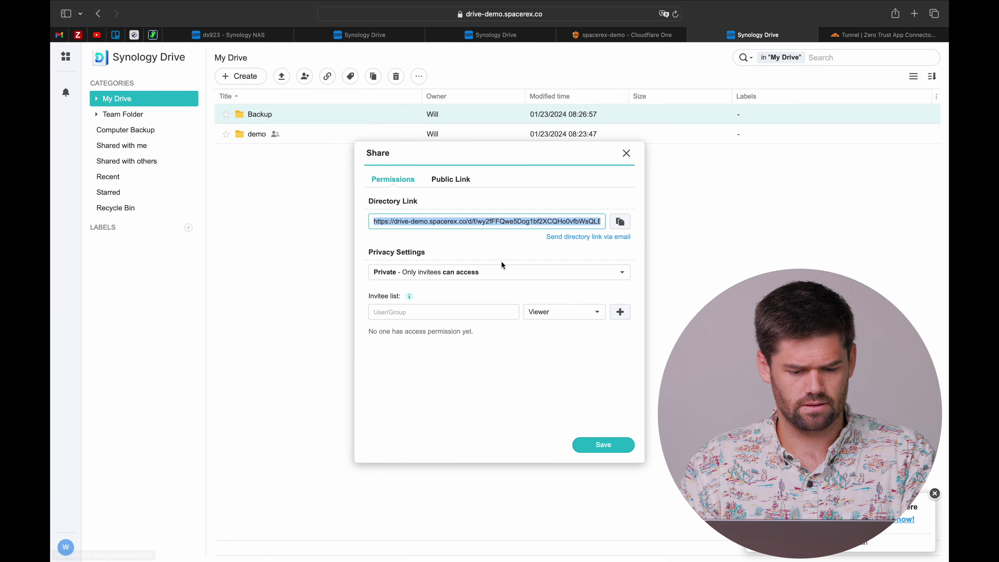
pyautogui.click(436, 222)
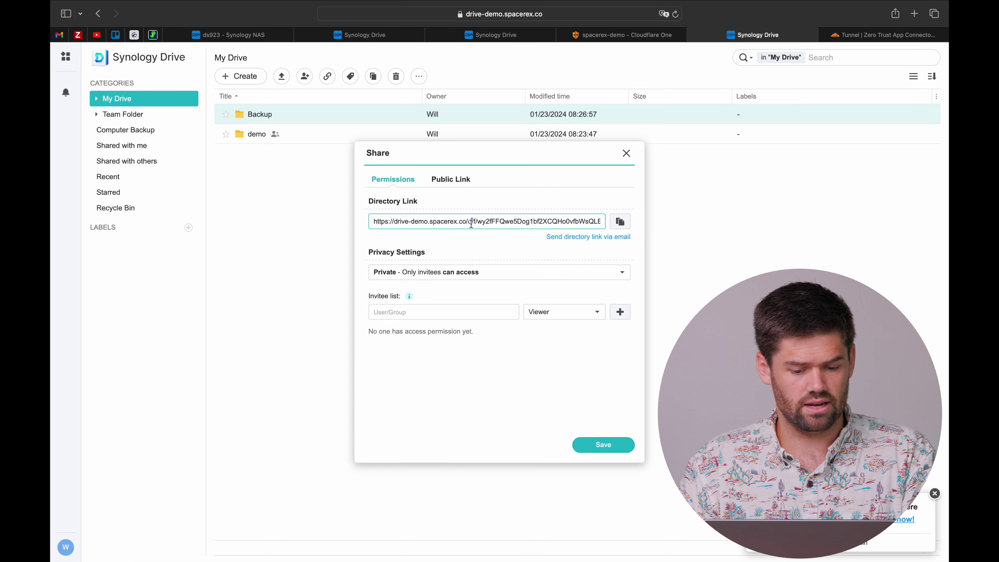
pyautogui.moveTo(471, 222); pyautogui.dragTo(325, 223)
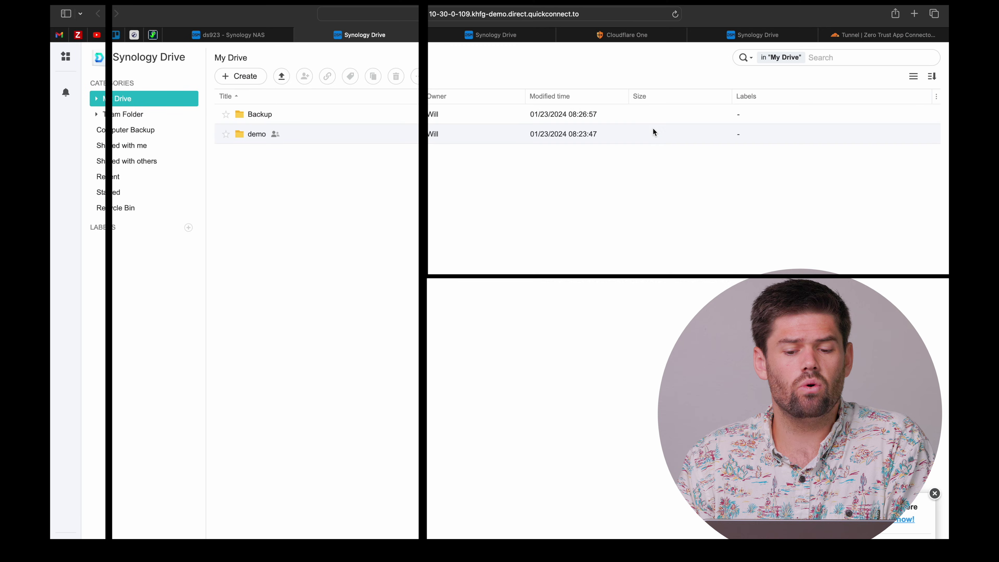
# - In the Cloudflare One tab, go to Access > Access Groups and start adding a group
pyautogui.click(625, 36)
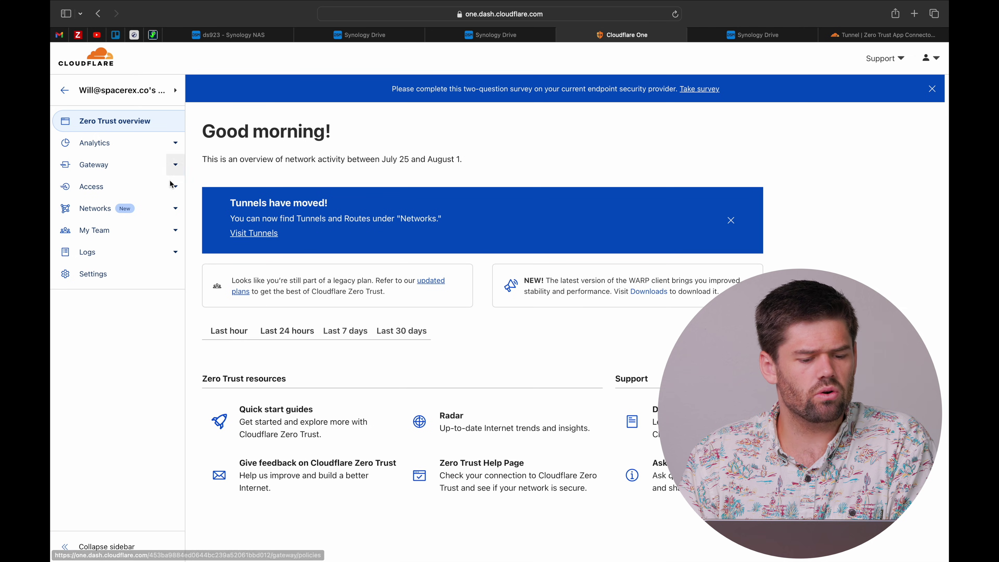
pyautogui.click(162, 192)
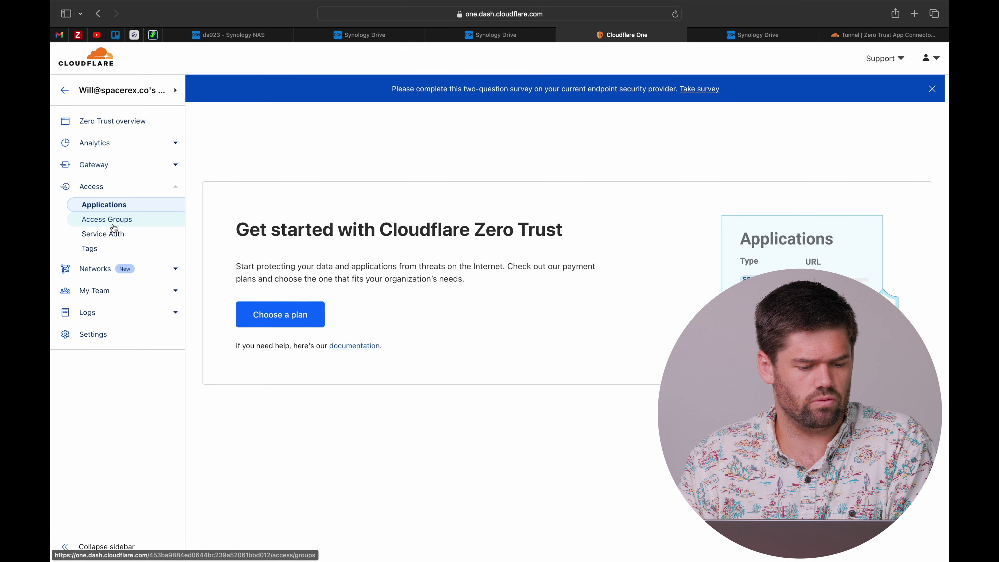
pyautogui.click(104, 225)
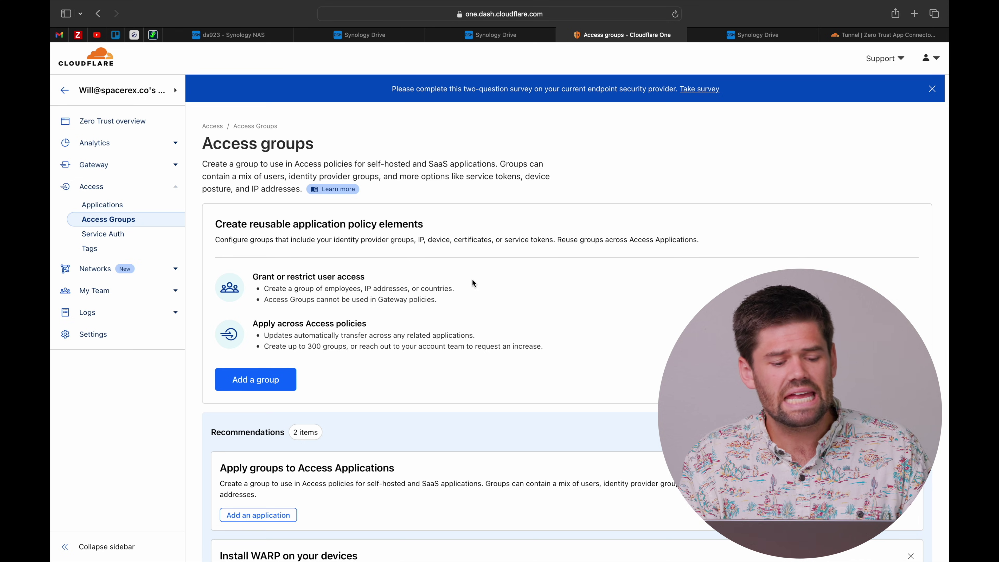
pyautogui.scroll(-3, 472, 280)
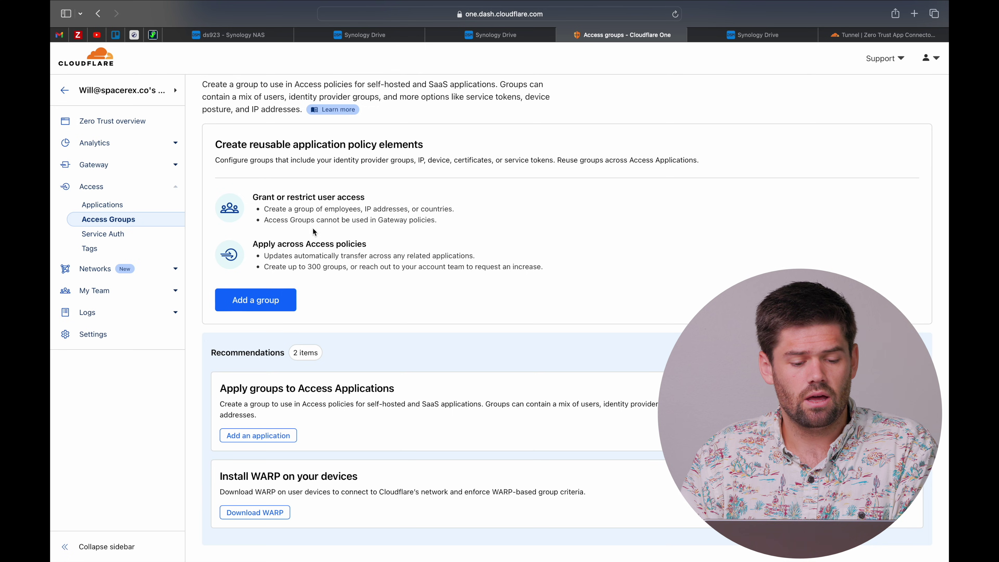
pyautogui.click(278, 306)
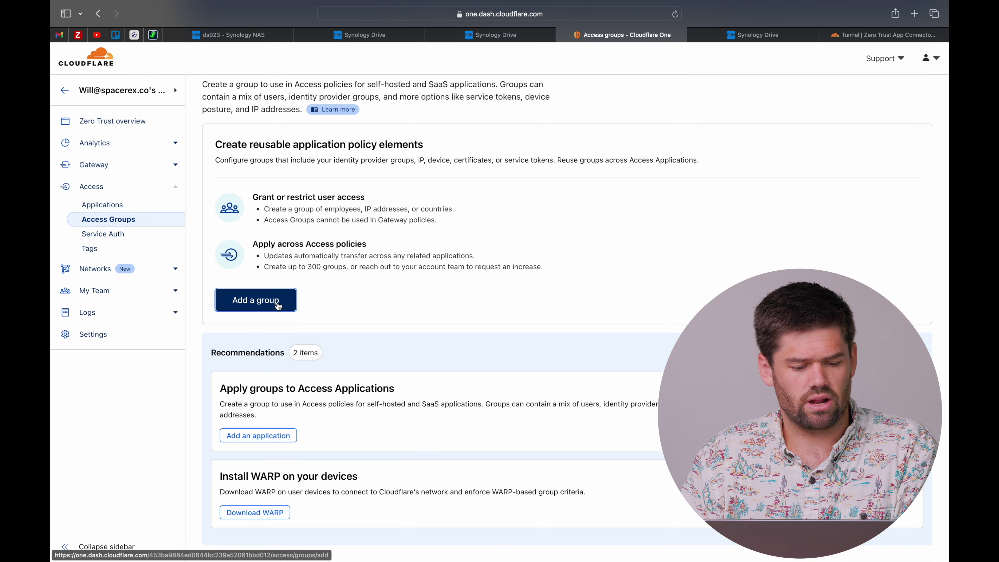
pyautogui.write('A')
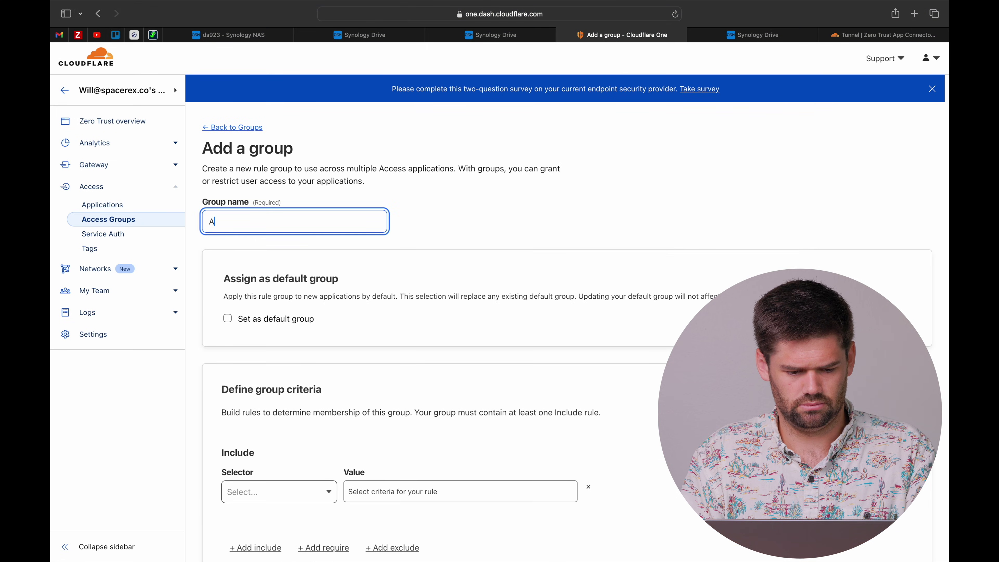
pyautogui.press('BackSpace')
pyautogui.write('SpaceRex Employees')
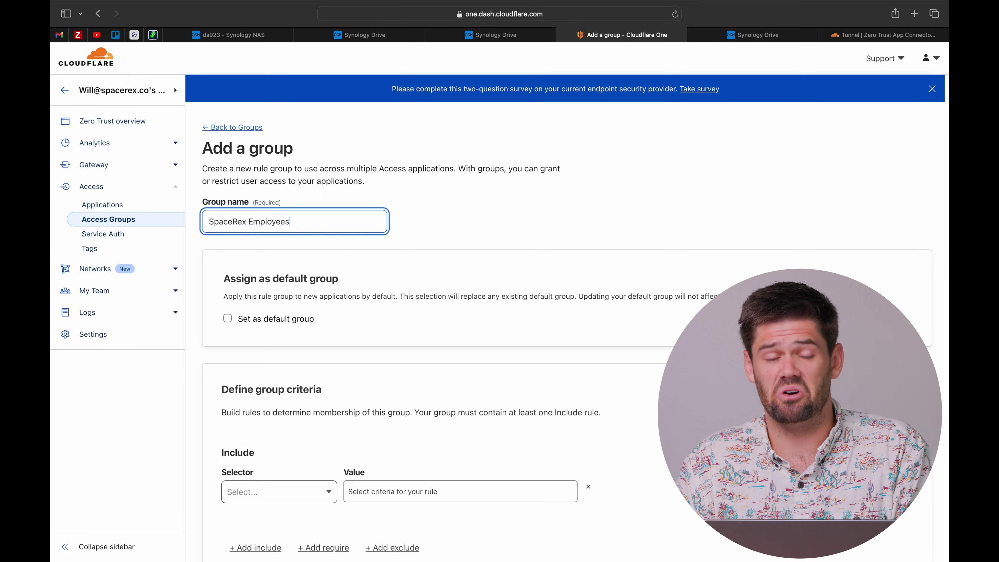
pyautogui.scroll(-3, 499, 315)
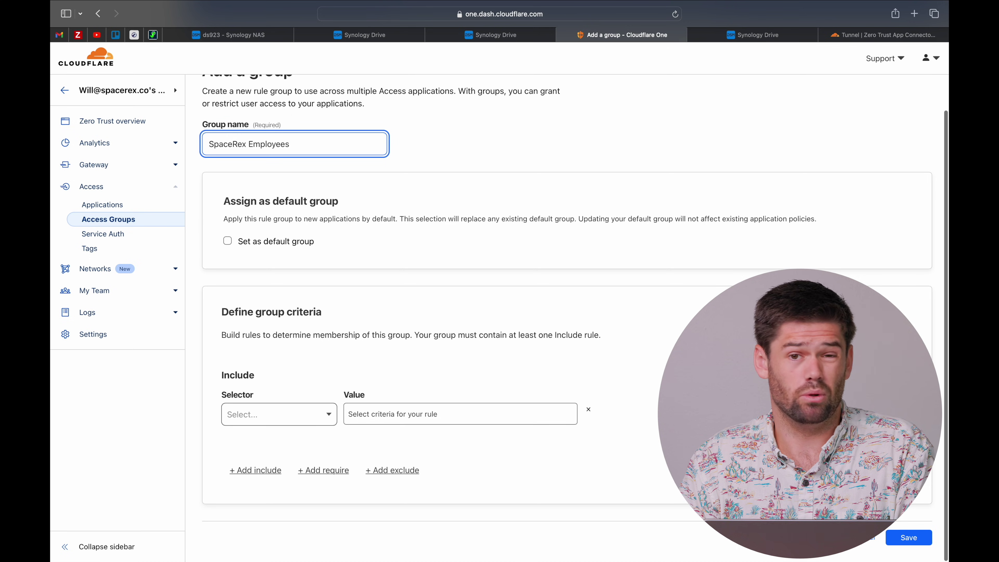
pyautogui.click(312, 418)
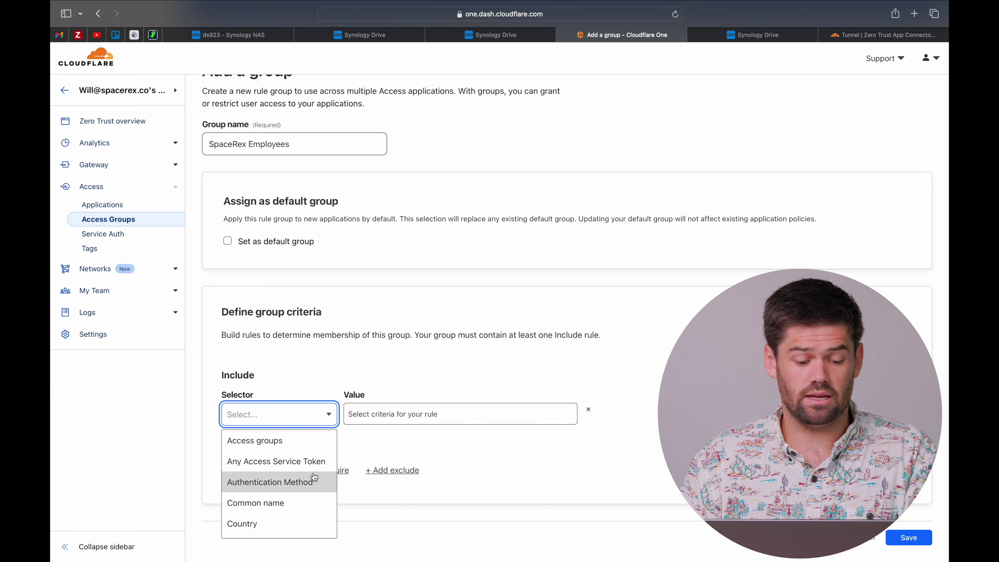
pyautogui.scroll(-5, 314, 476)
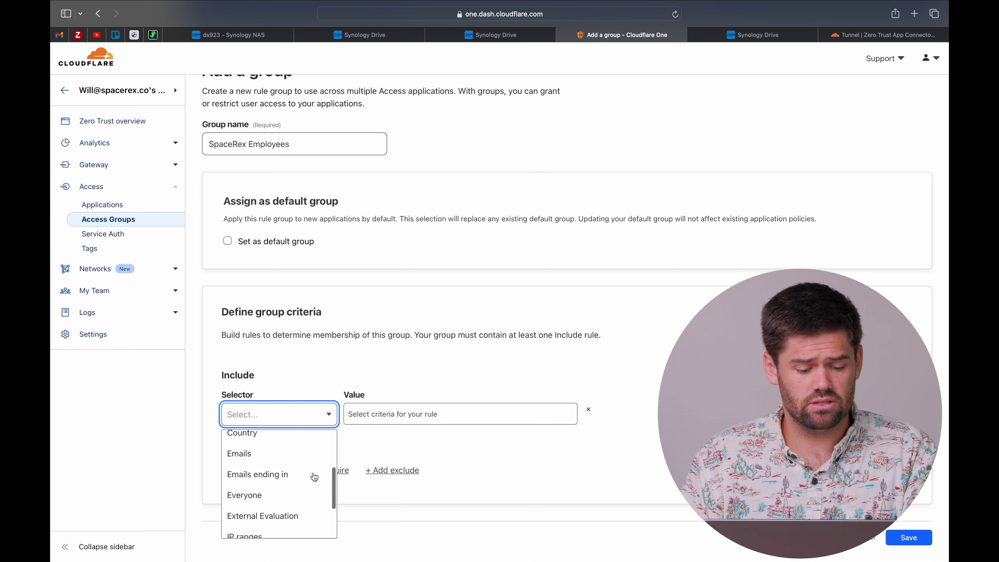
pyautogui.click(277, 477)
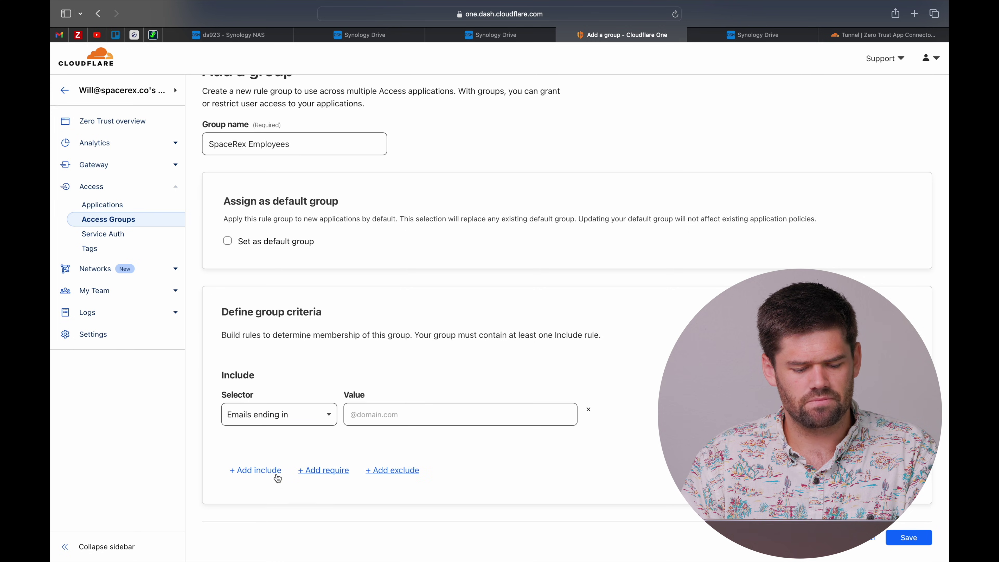
pyautogui.click(399, 420)
pyautogui.write('@spacerex.co')
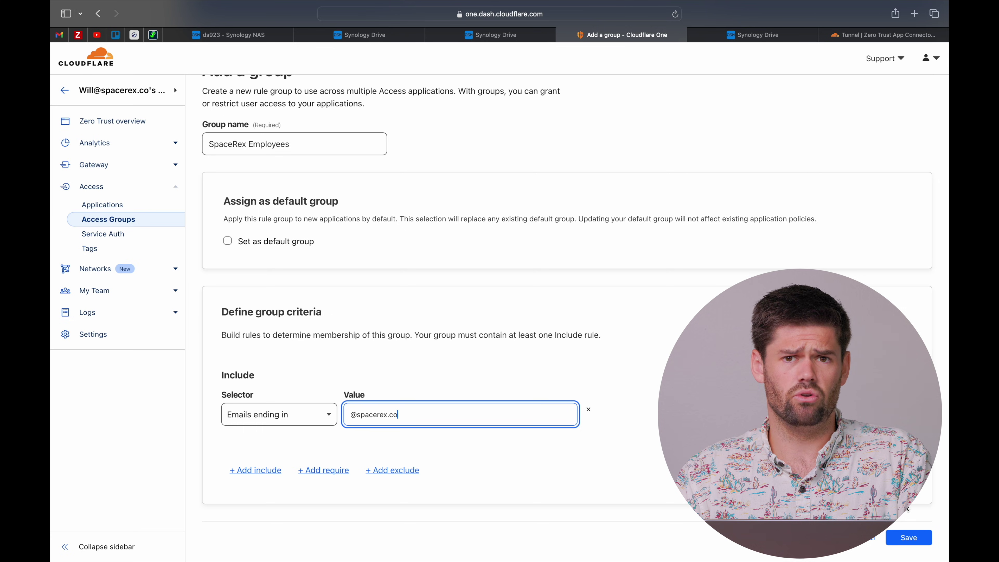
pyautogui.click(918, 537)
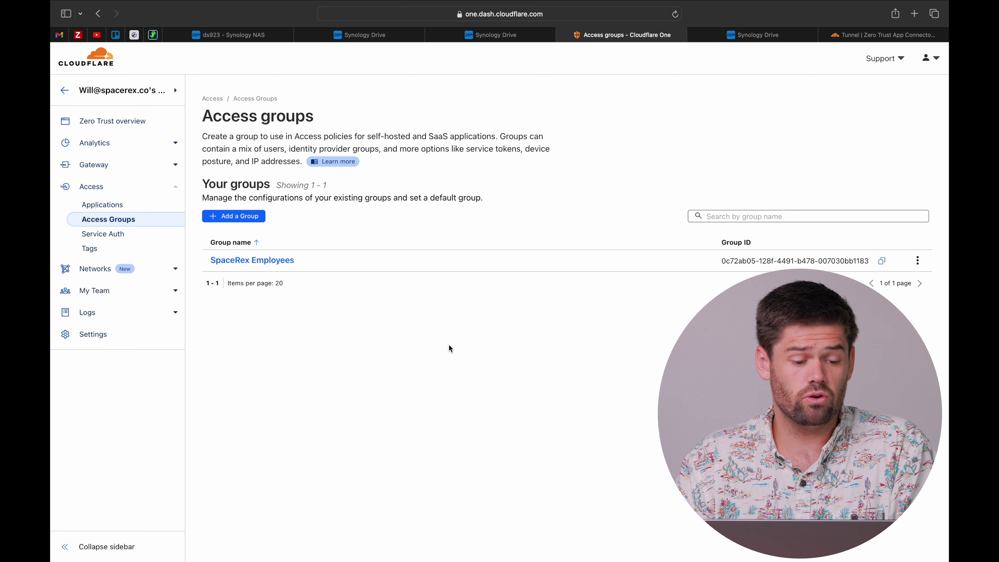
# - Go to Access > Applications and start adding a new application
pyautogui.click(102, 210)
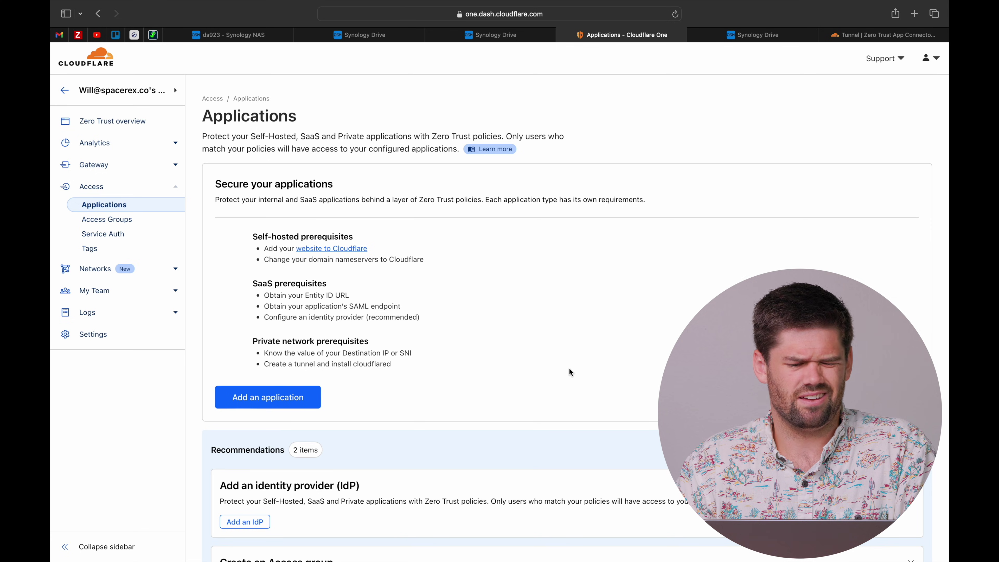
pyautogui.scroll(-3, 569, 368)
pyautogui.scroll(5, 569, 369)
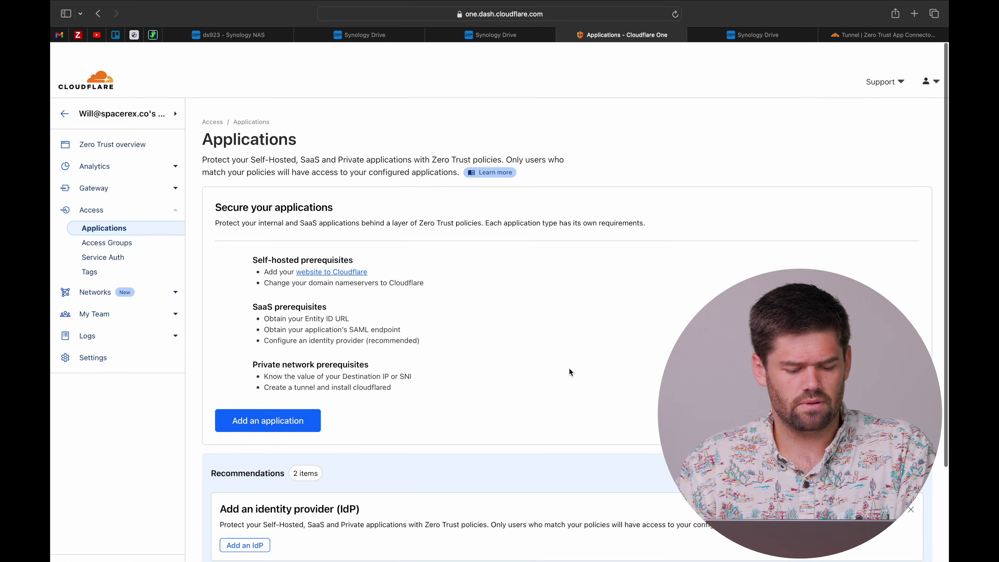
pyautogui.click(283, 409)
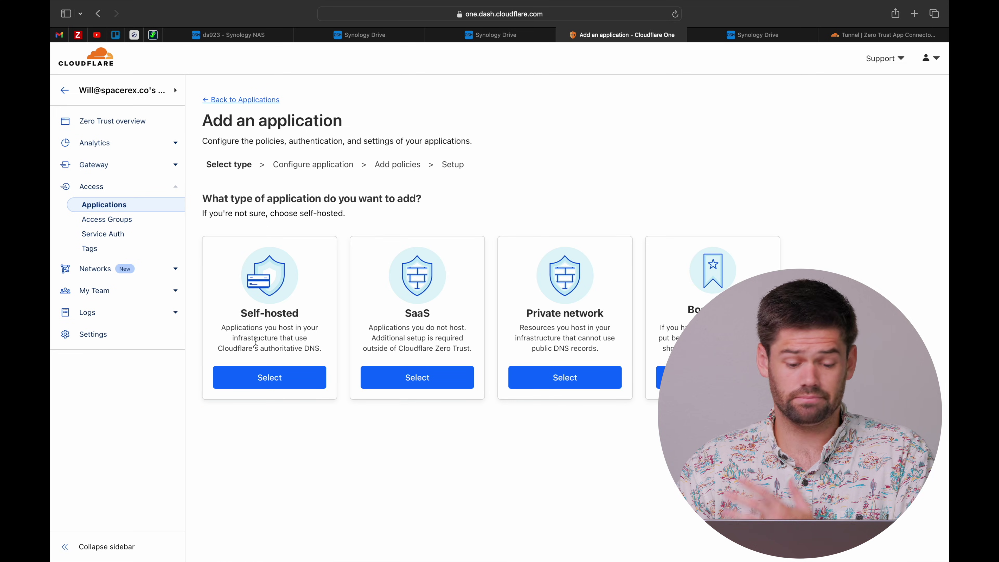
# - Create a Self-hosted application named Synology Drive at drive-demo.spacerex.co
pyautogui.click(283, 381)
pyautogui.click(369, 236)
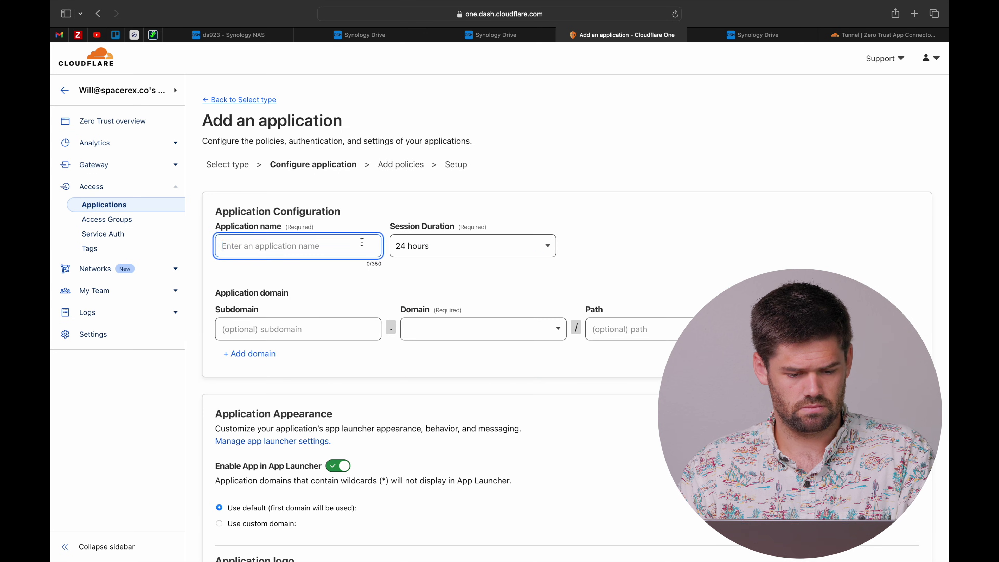
pyautogui.write('Synology Drive')
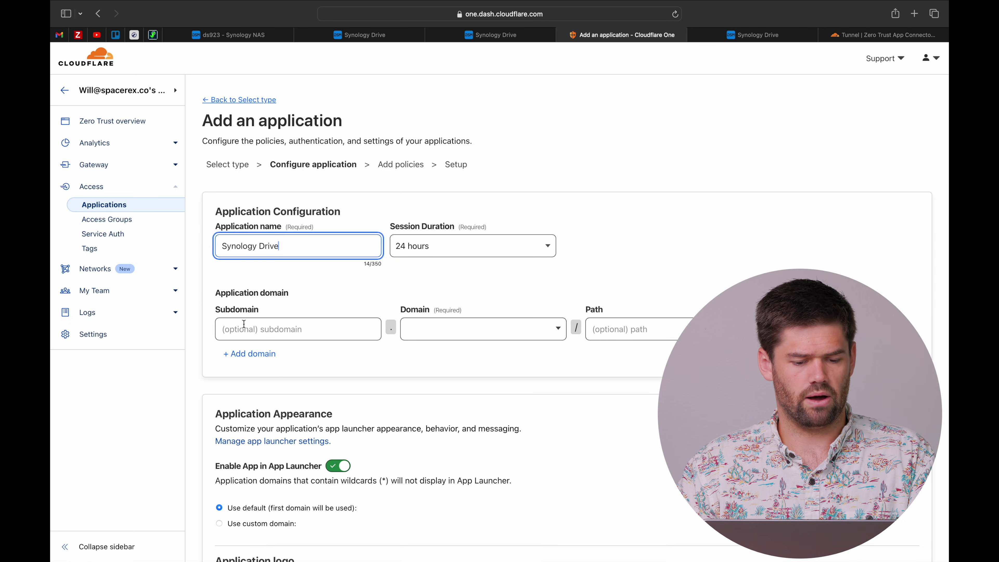
pyautogui.click(334, 336)
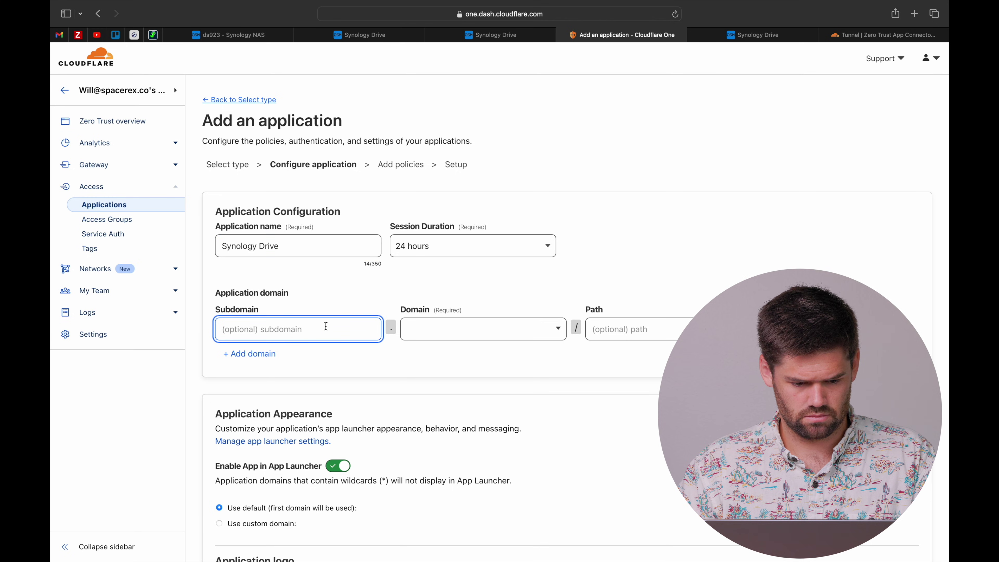
pyautogui.write('drive-demo')
pyautogui.click(476, 329)
pyautogui.click(475, 354)
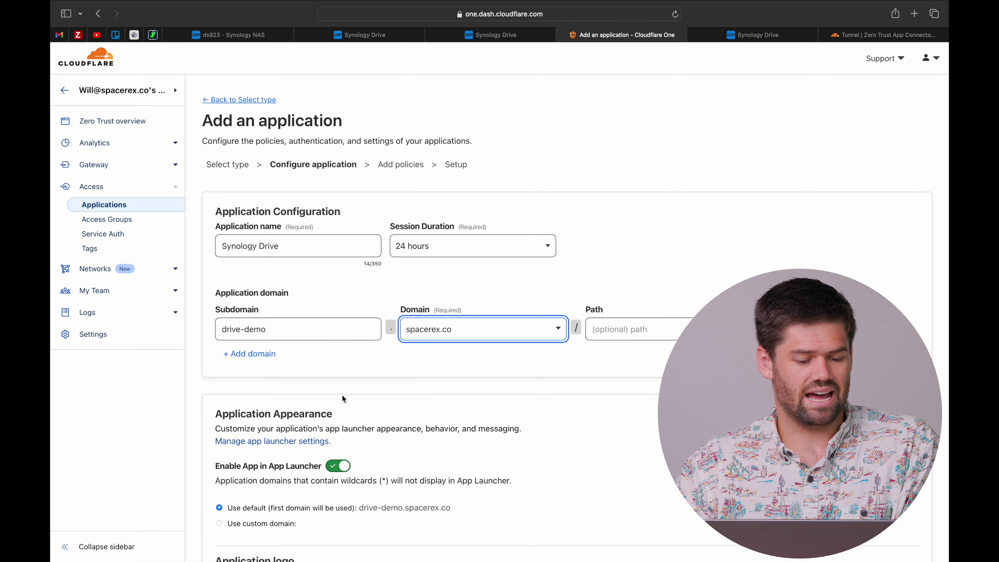
# - Keep the 24-hour session duration and continue to the policy step
pyautogui.scroll(-5, 341, 398)
pyautogui.scroll(-3, 342, 398)
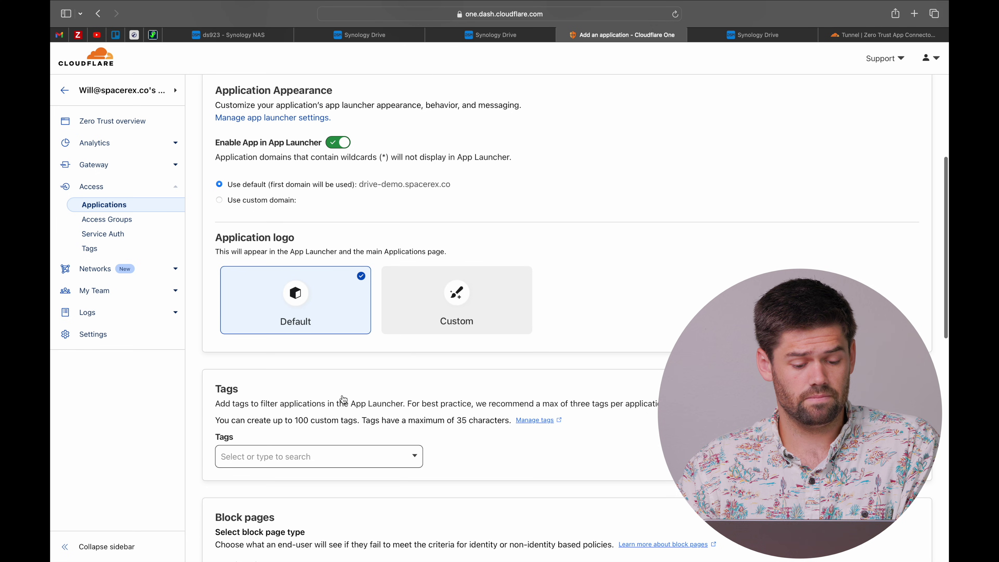
pyautogui.scroll(1, 340, 393)
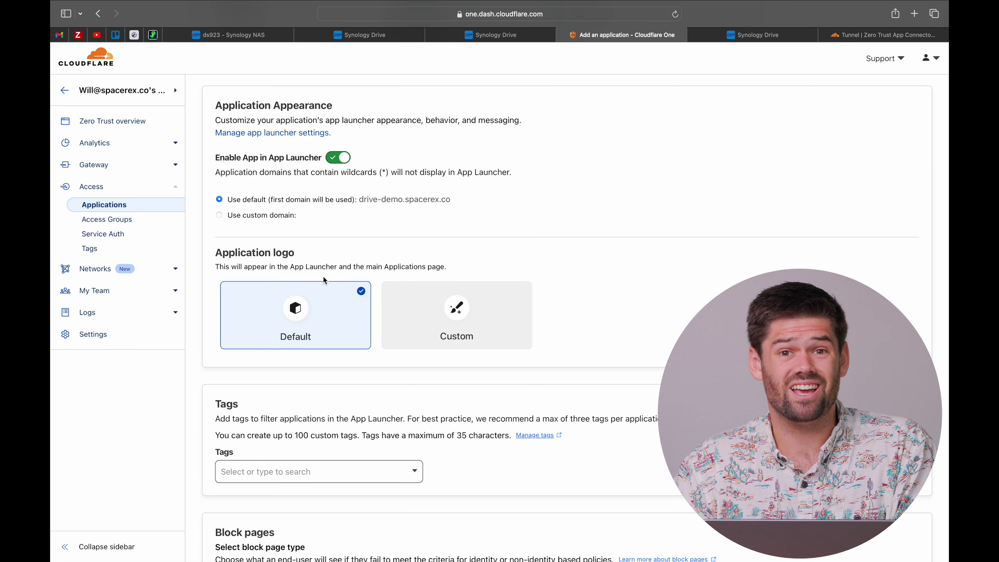
pyautogui.scroll(-5, 323, 278)
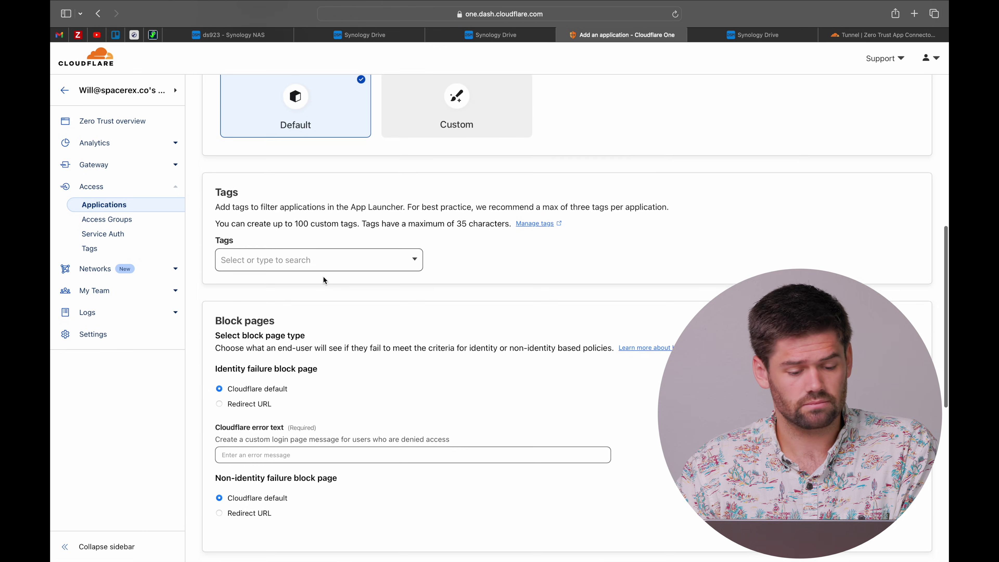
pyautogui.scroll(-10, 323, 280)
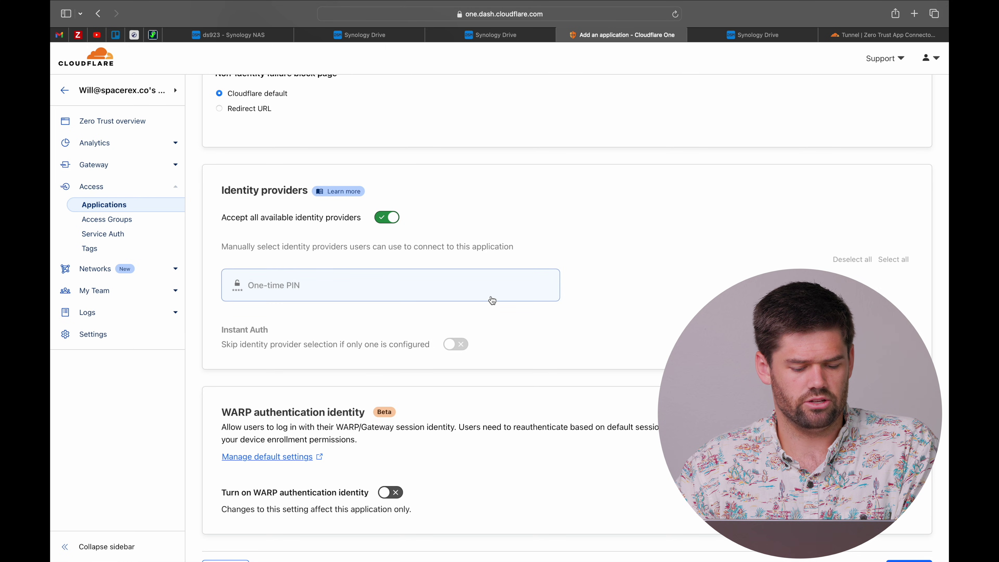
pyautogui.scroll(-2, 491, 299)
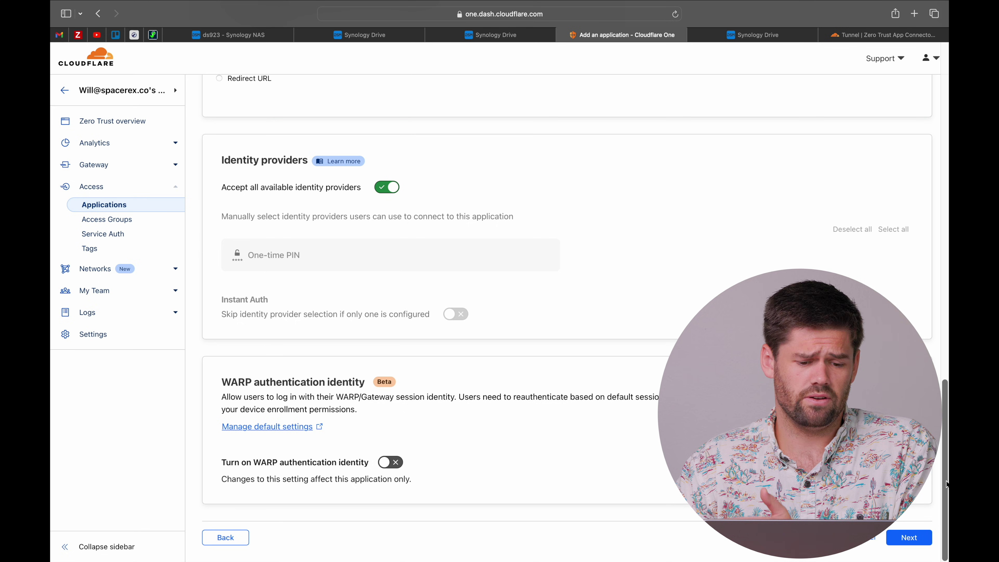
pyautogui.click(910, 537)
# - Name the policy SpaceRex Local, match the application's session duration, and include SpaceRex Employees
pyautogui.write('Spac')
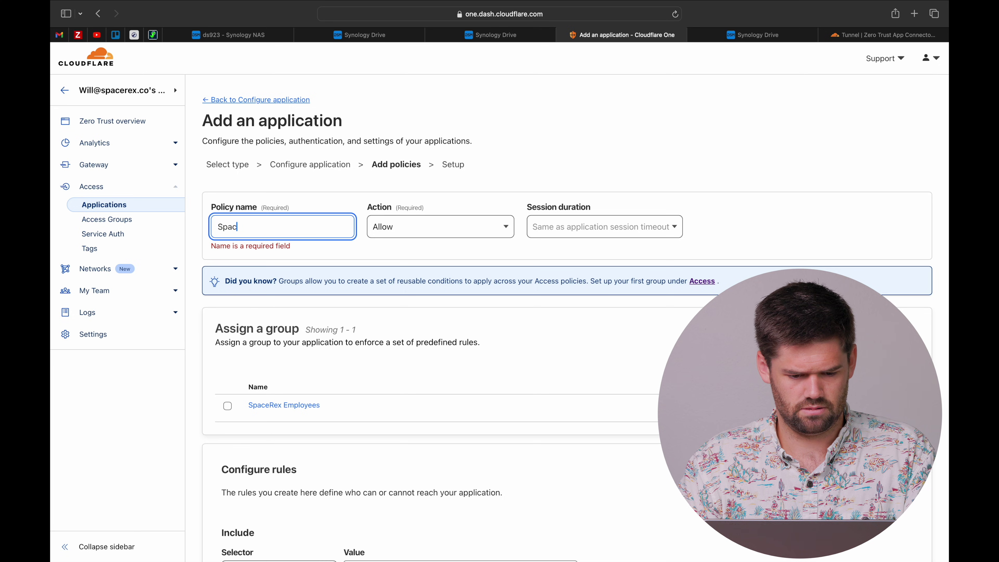
pyautogui.write('eRex Local')
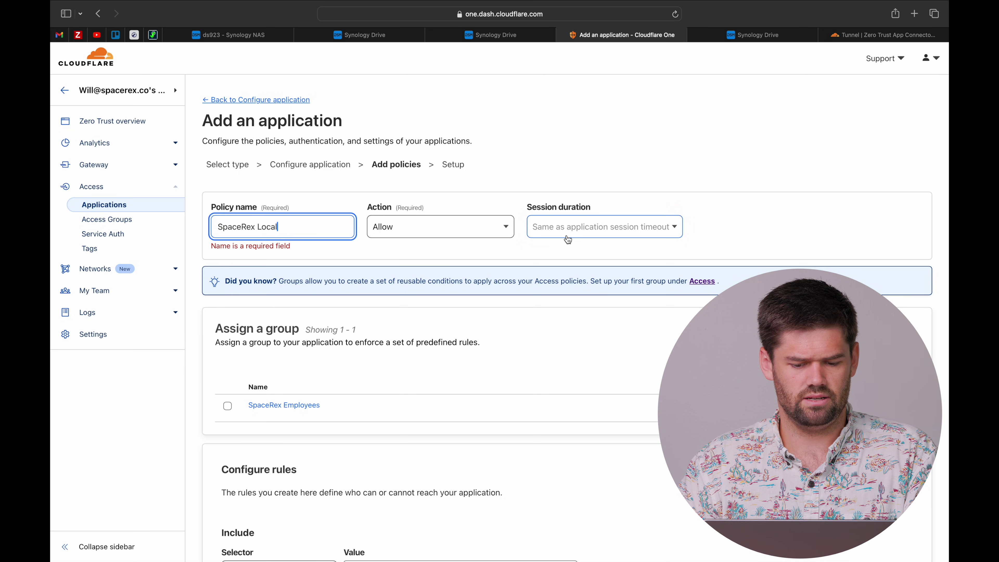
pyautogui.click(567, 232)
pyautogui.click(585, 278)
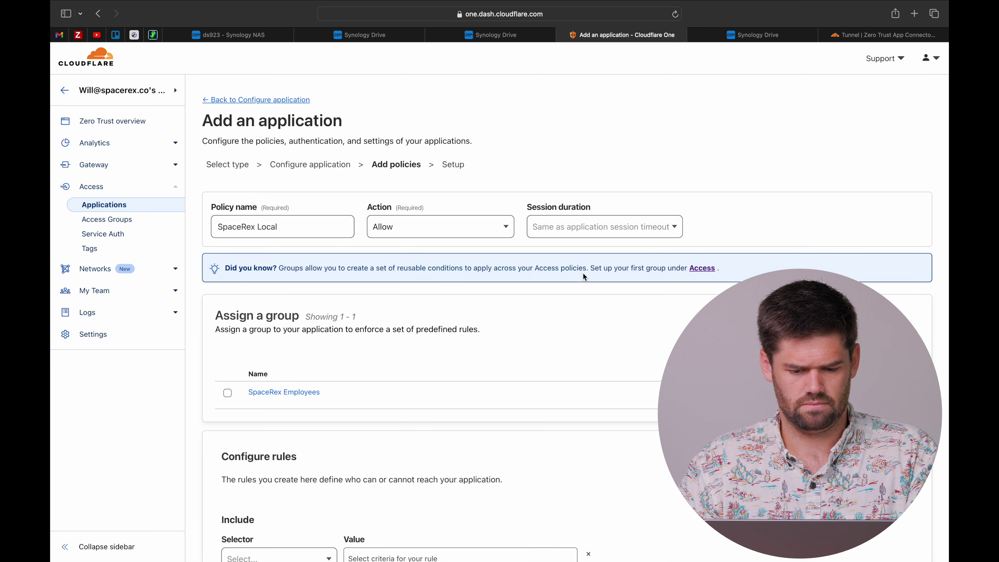
pyautogui.click(228, 393)
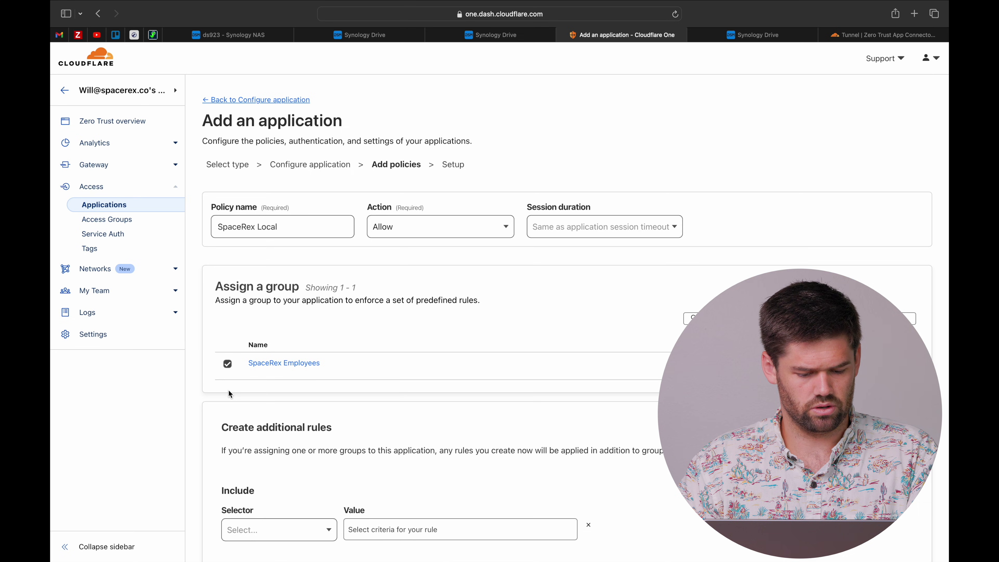
# - Finish the wizard and add the Synology Drive application
pyautogui.scroll(-5, 372, 411)
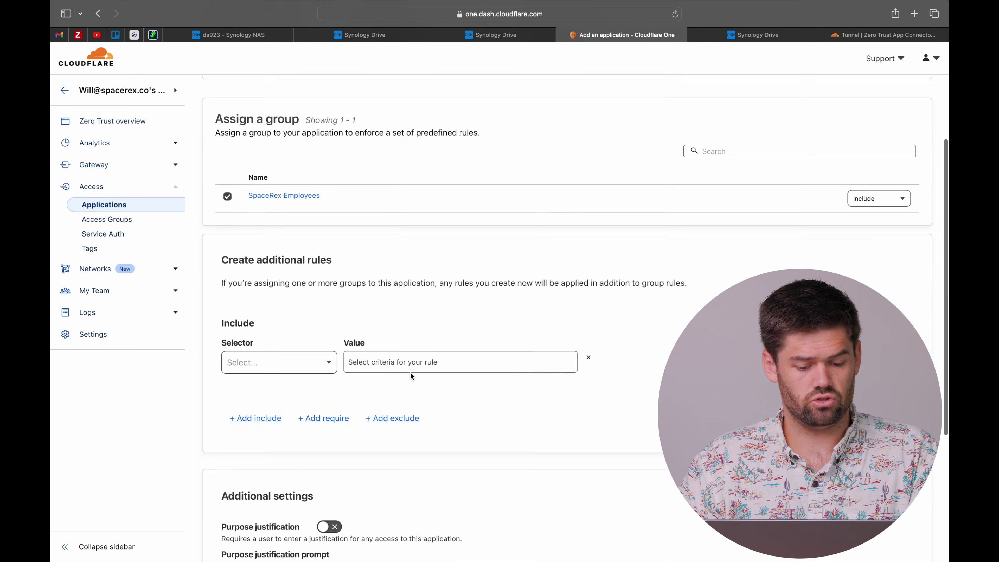
pyautogui.scroll(-7, 411, 376)
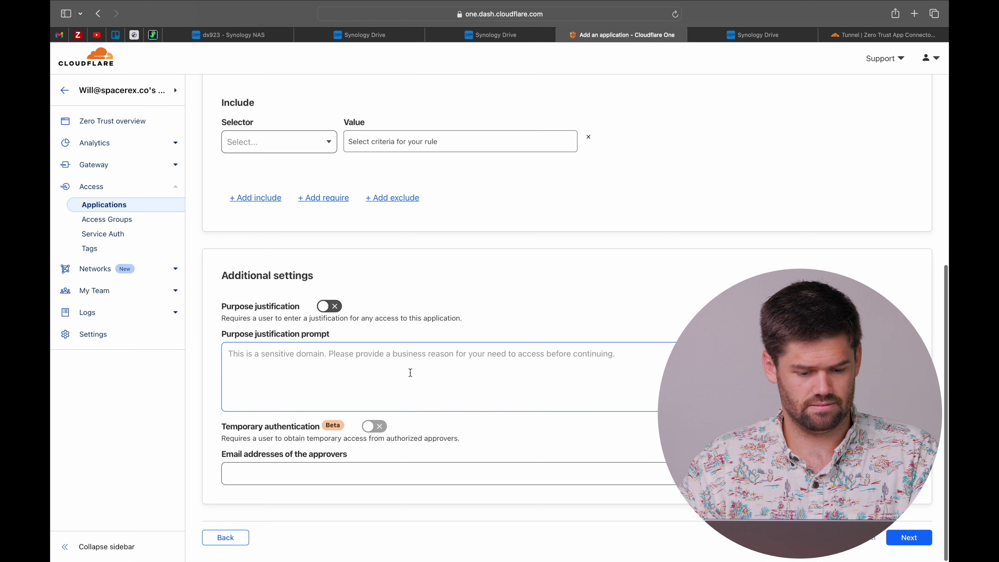
pyautogui.click(914, 539)
pyautogui.scroll(-11, 713, 234)
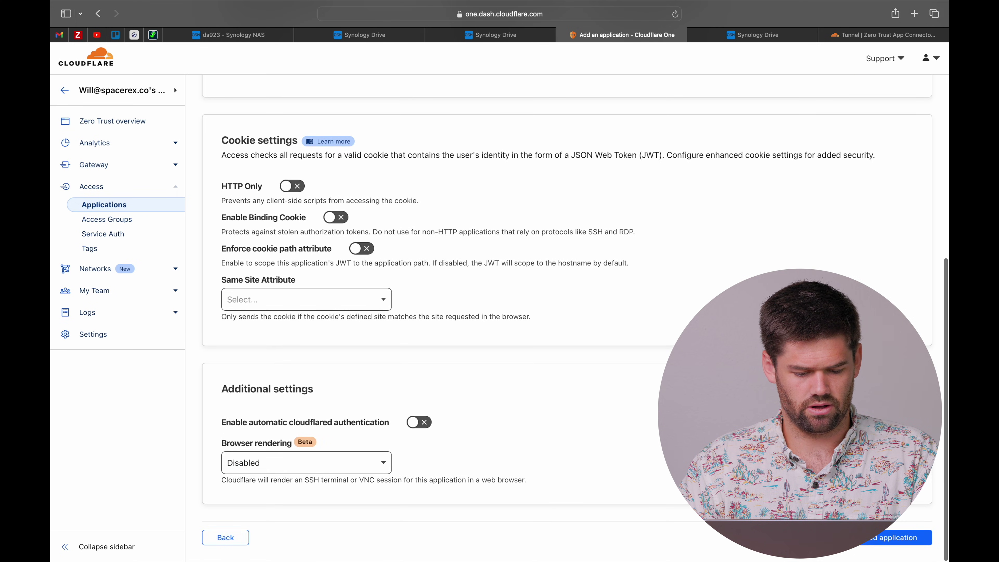
pyautogui.click(915, 531)
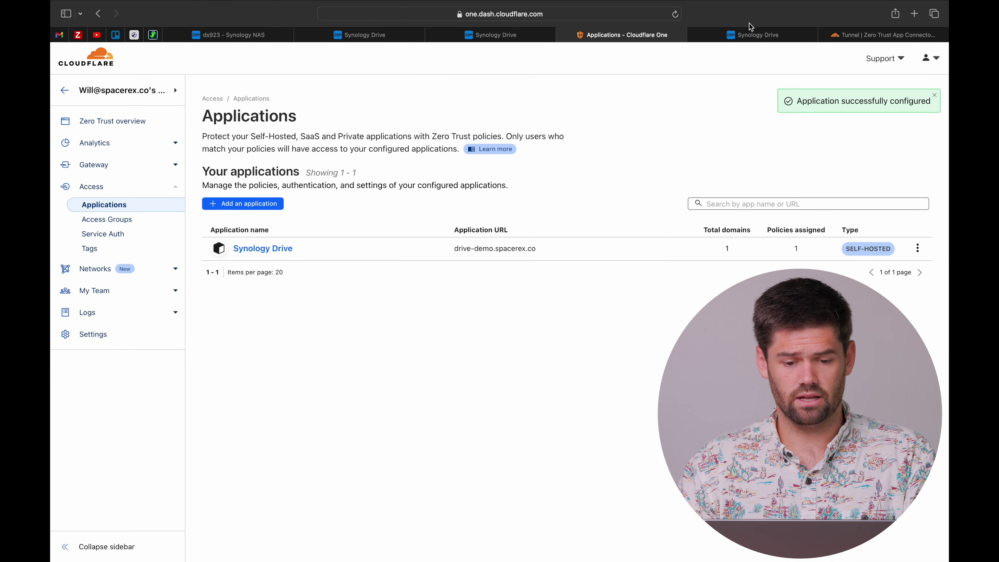
pyautogui.click(749, 34)
# - Load the Drive URL in a private window and pass Cloudflare Access with the emailed code
pyautogui.click(552, 18)
pyautogui.press('super+c')
pyautogui.press('super+shift+n')
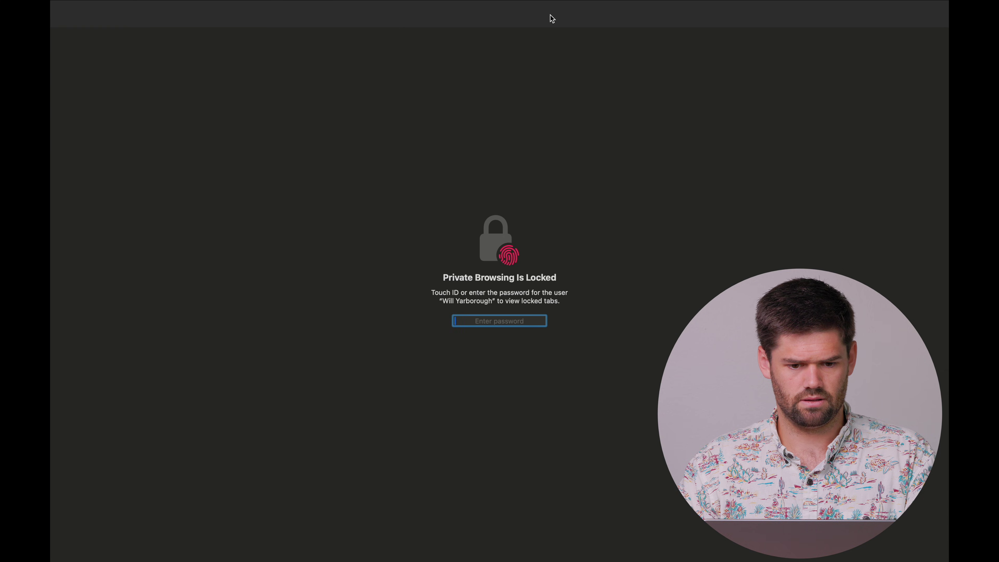
pyautogui.press('super+v')
pyautogui.press('Return')
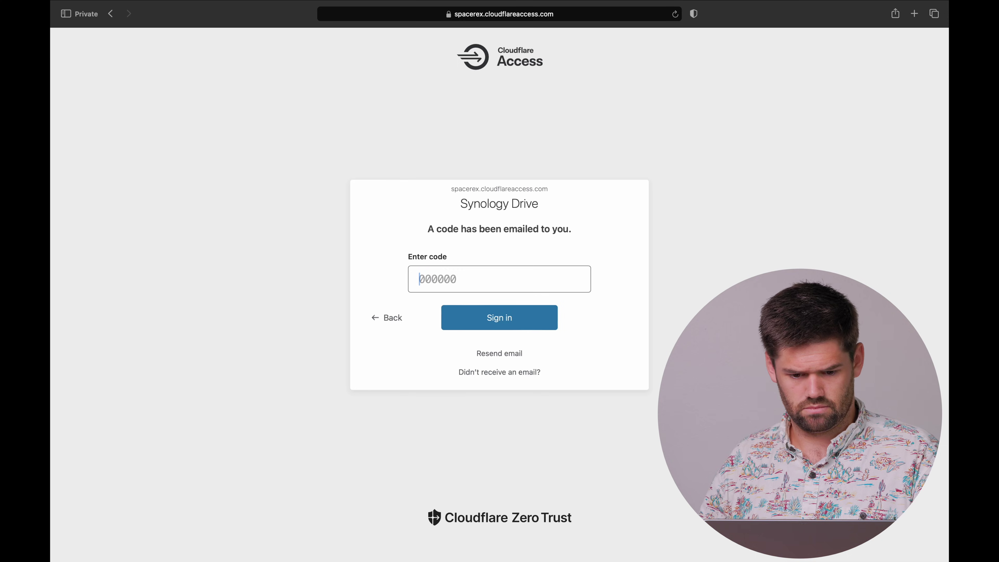
pyautogui.click(503, 324)
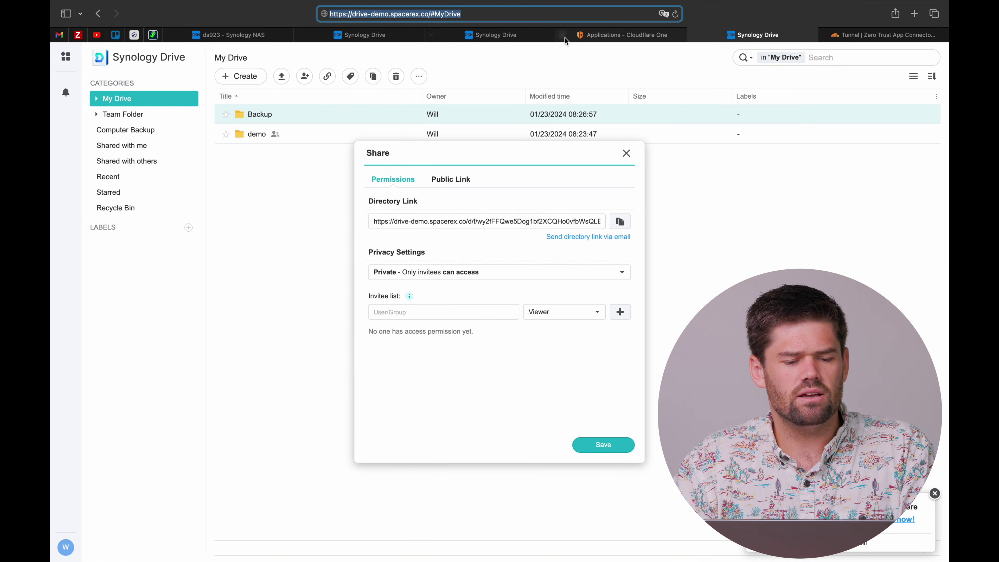
# - Go to the Zero Trust Authentication settings to review the login methods, showing only One-time PIN
pyautogui.click(602, 35)
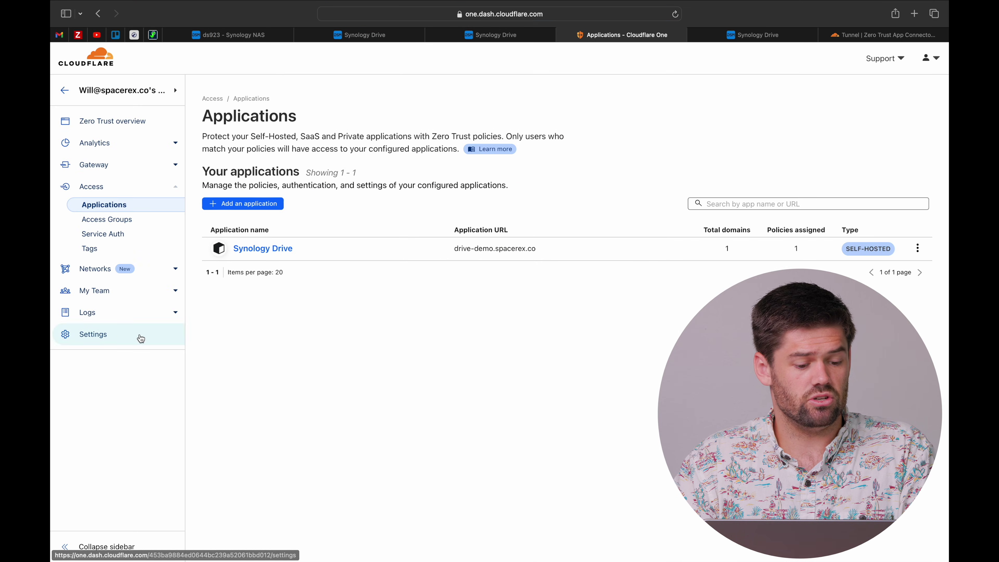
pyautogui.click(132, 335)
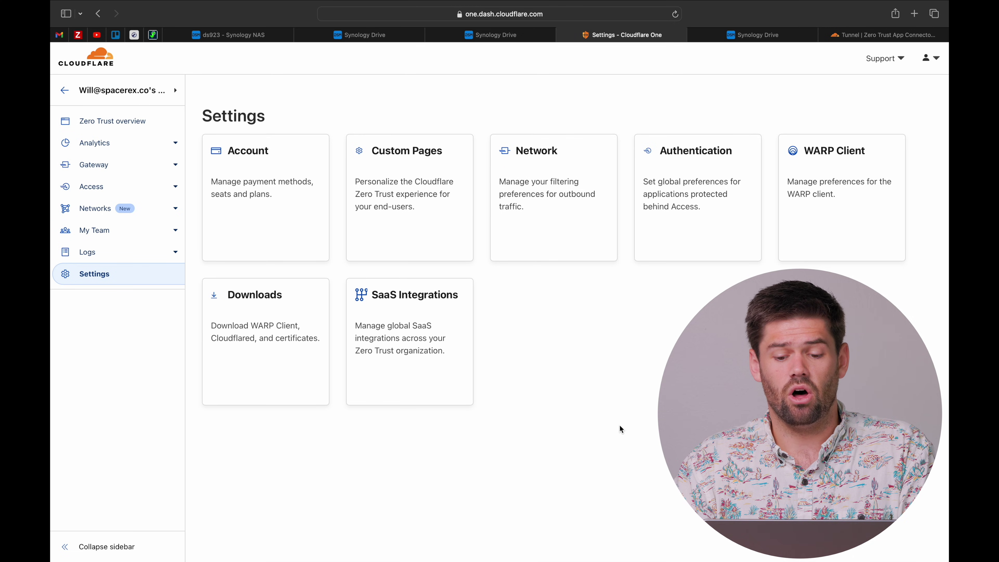
pyautogui.click(686, 188)
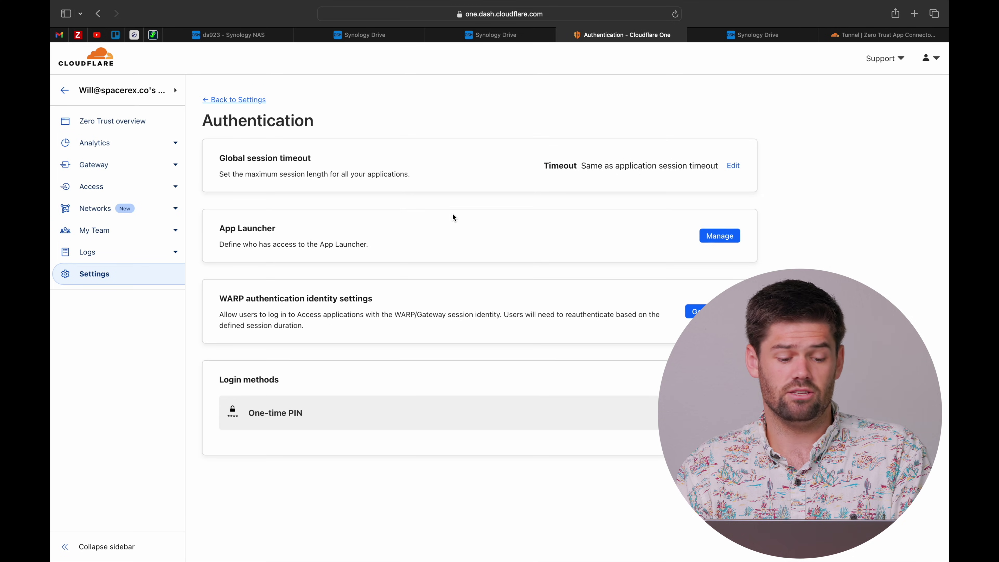